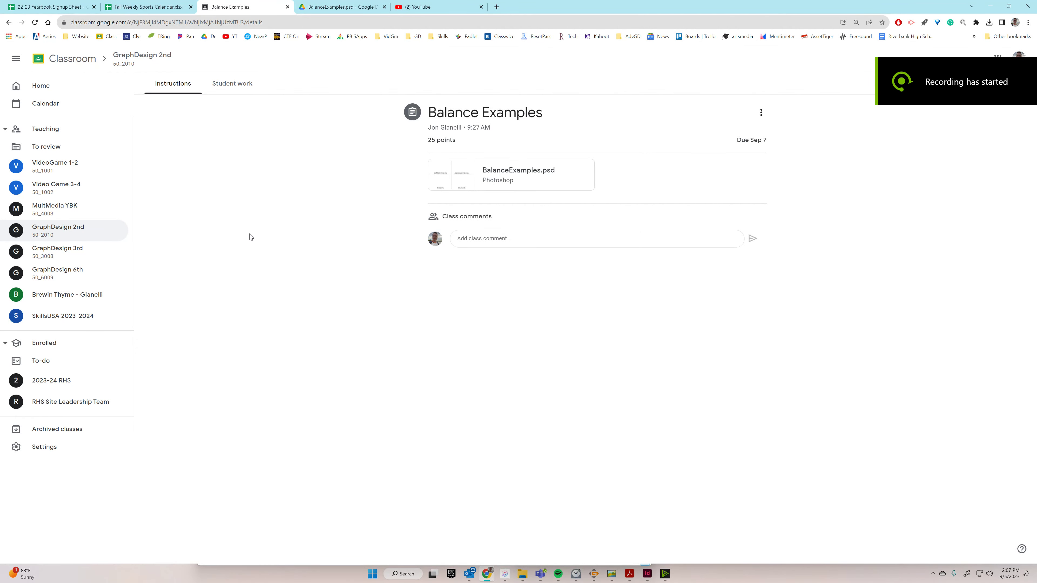
Open the BalanceExamples.psd attachment from the Balance Examples assignment in Photoshop
click(533, 177)
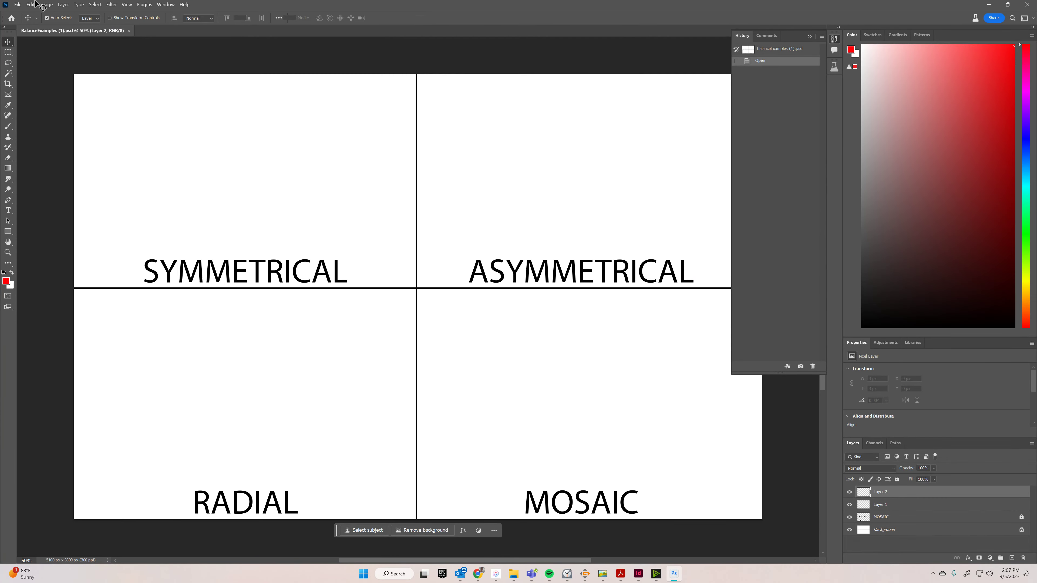
click(30, 5)
Open the BalanceExamples (1) document in Photoshop
mouse_move(18, 4)
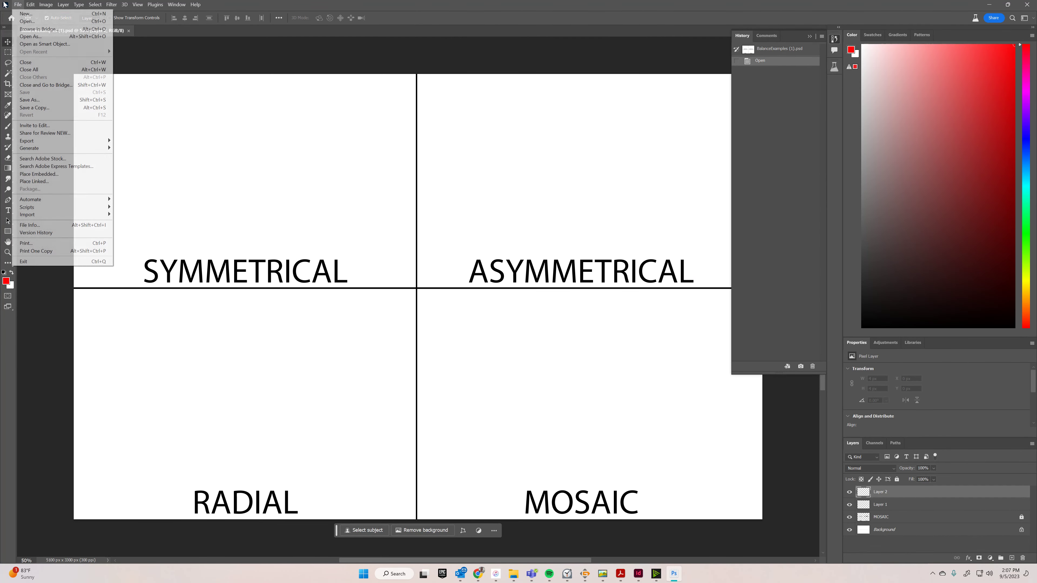
click(25, 21)
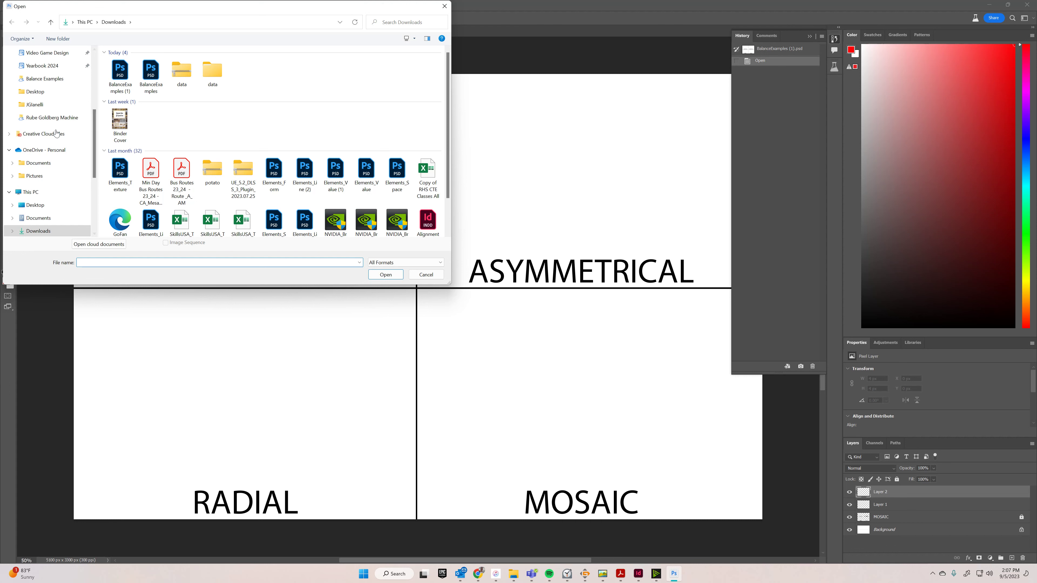
scroll(44, 78, up, 4)
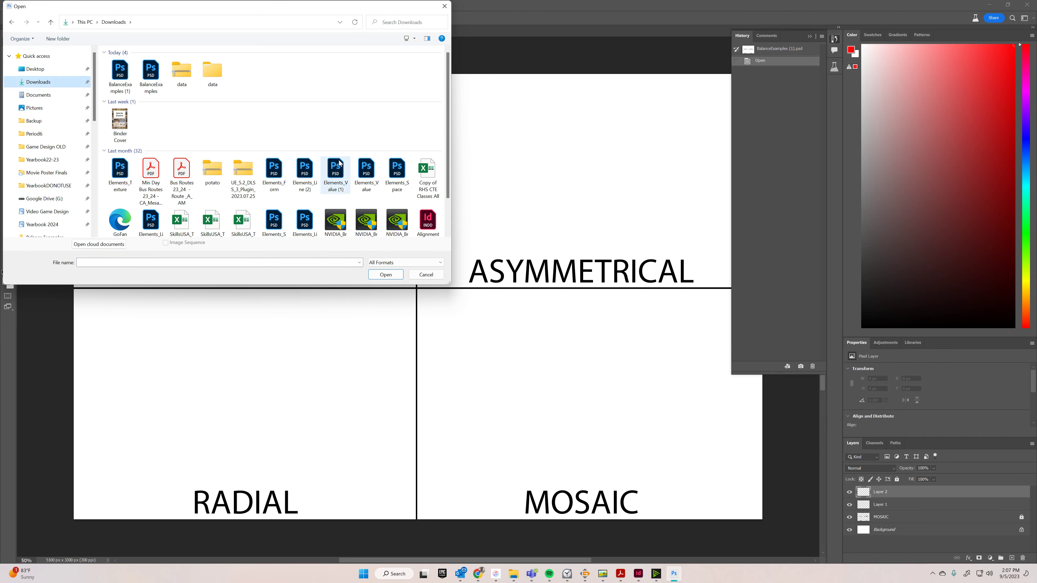
double_click(151, 75)
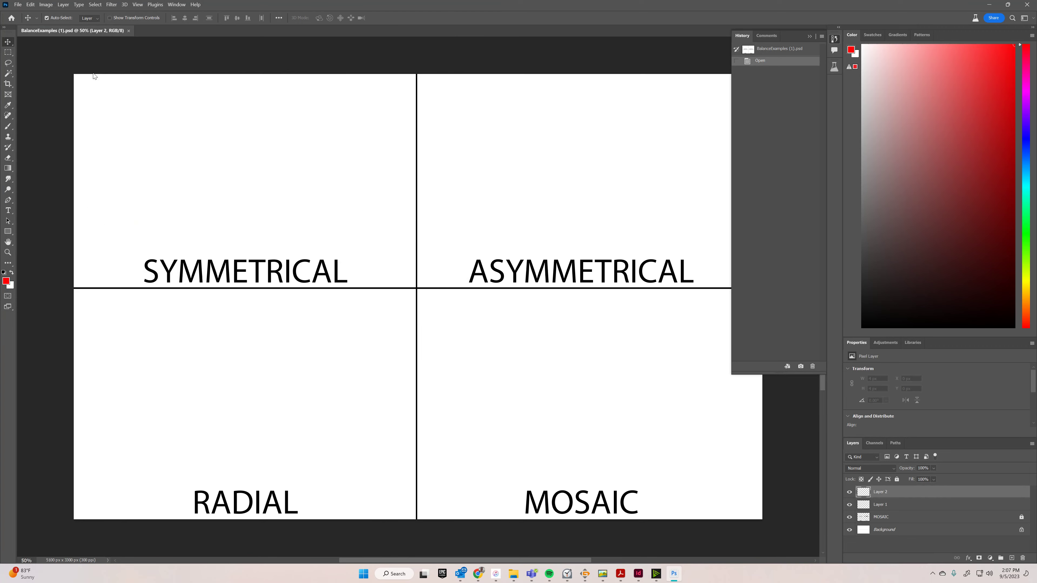
Save the worksheet to Creative Cloud with the student's name prefixed to the file name
click(18, 4)
click(44, 101)
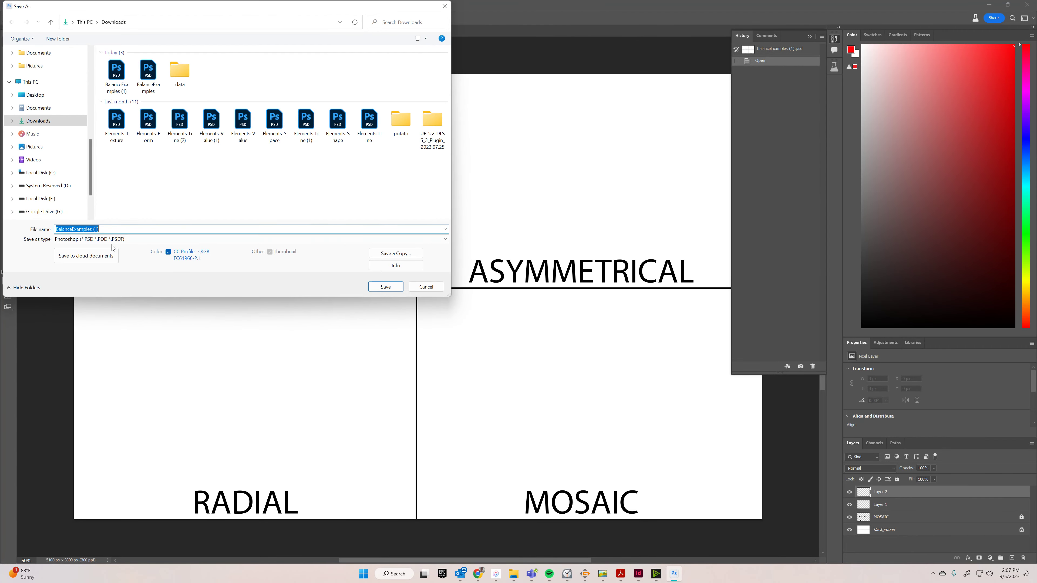
click(94, 248)
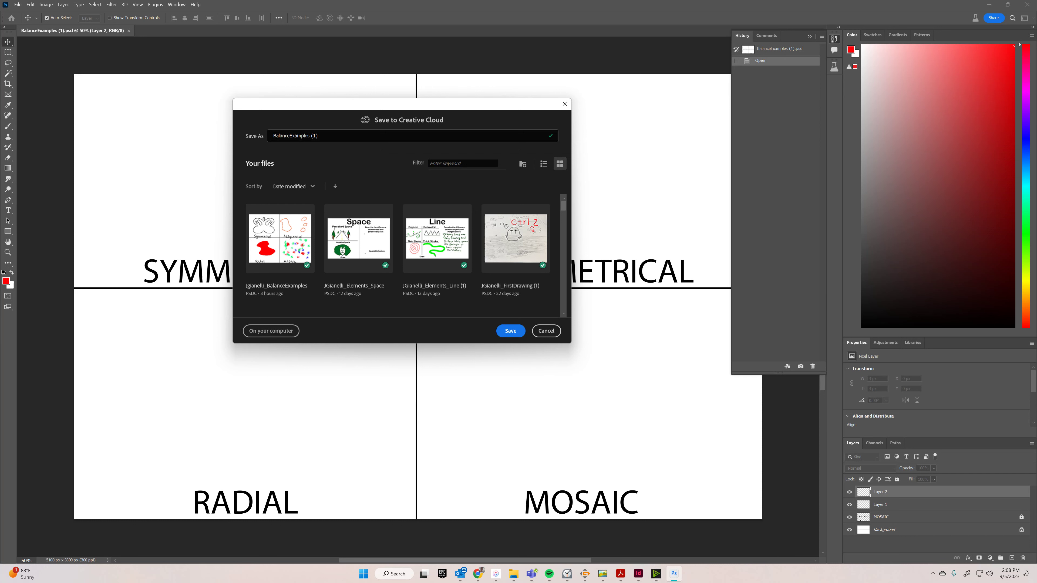
click(274, 135)
text(J)
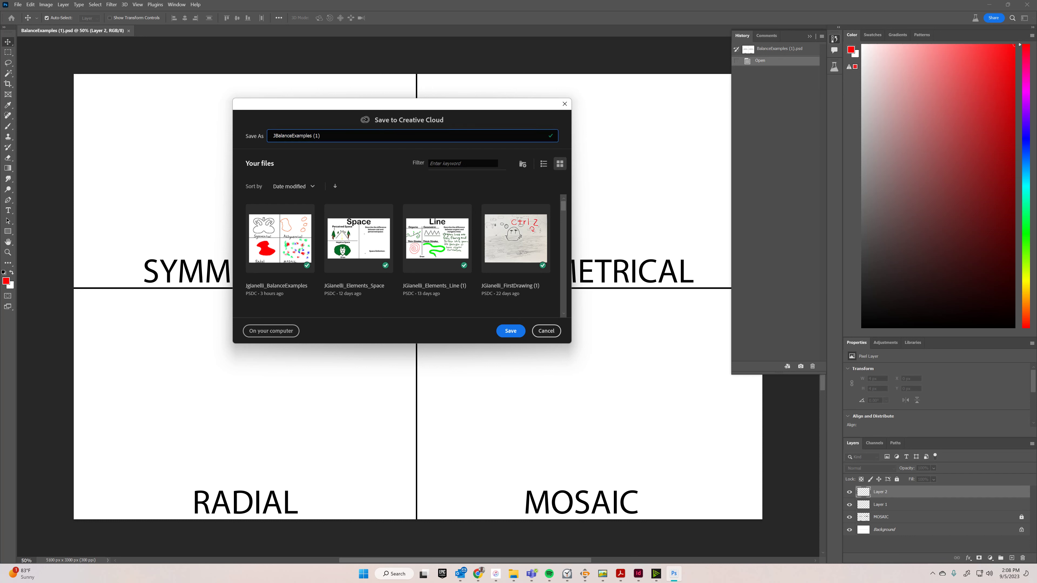
text(Gianelli_)
click(511, 331)
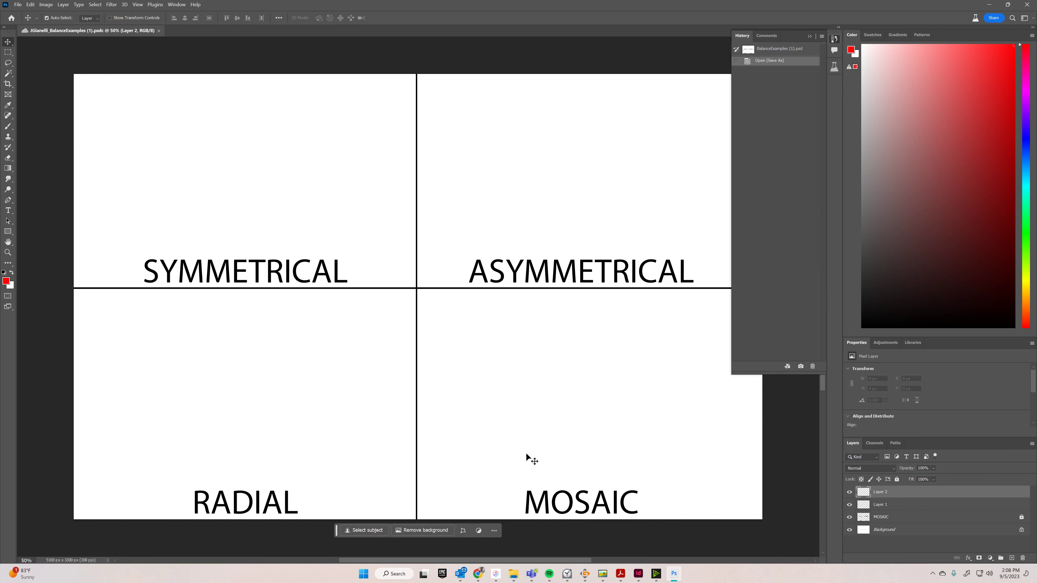
click(585, 574)
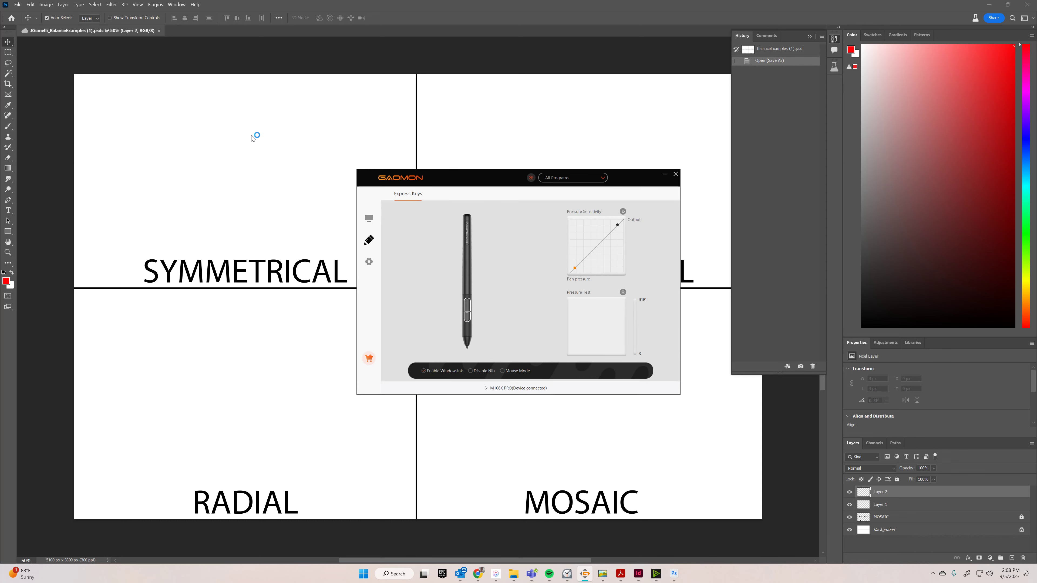
click(257, 65)
Select the Brush tool with the Hard Round Pressure Size preset from General Brushes
click(8, 127)
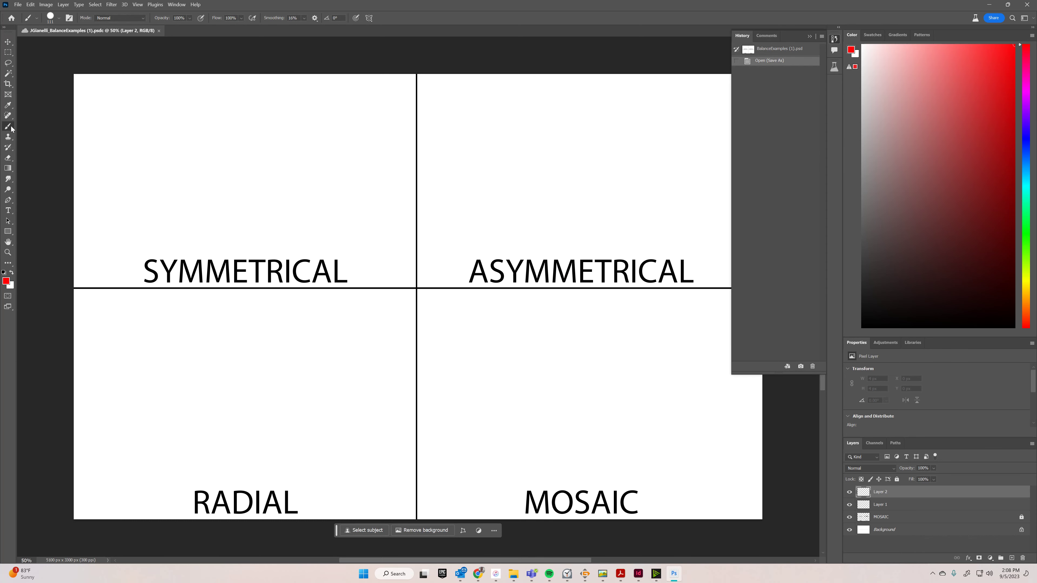
right_click(275, 160)
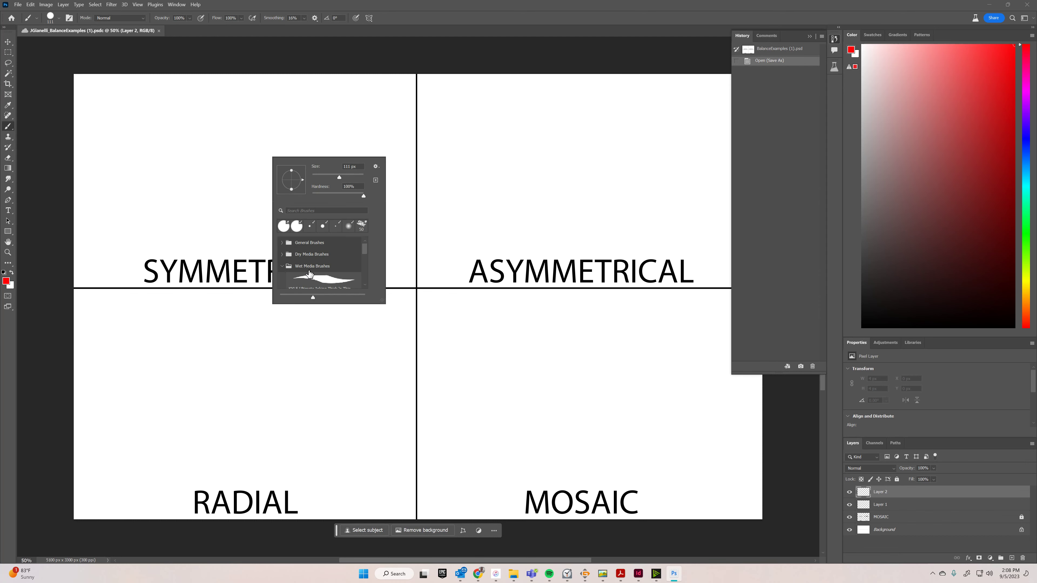
click(282, 243)
scroll(362, 273, down, 2)
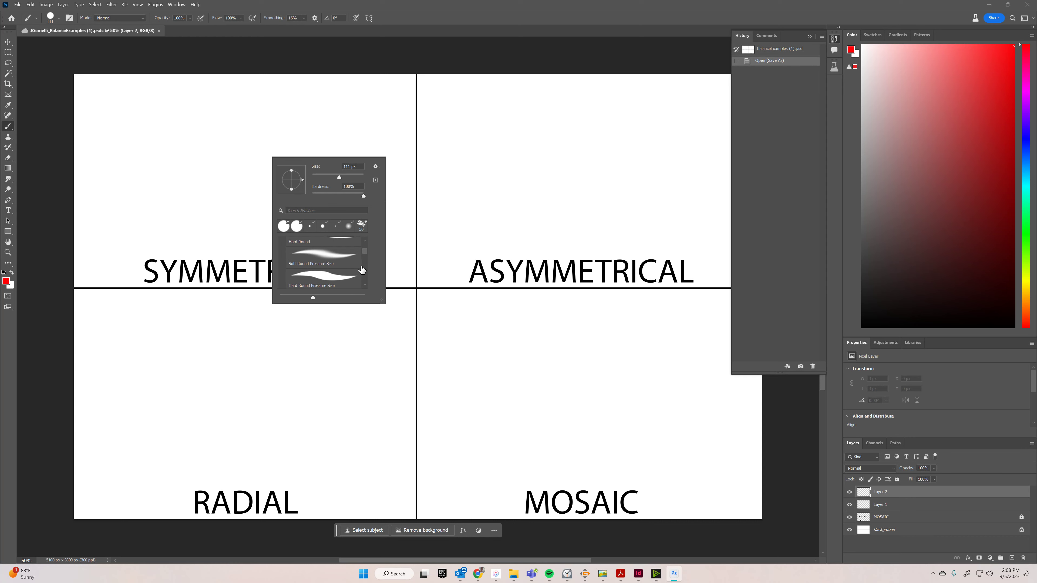
click(326, 283)
click(296, 105)
Paint a red test stroke in the SYMMETRICAL panel, then undo it
mouse_move(266, 110)
mouse_down()
mouse_move(273, 139)
mouse_move(354, 150)
mouse_up()
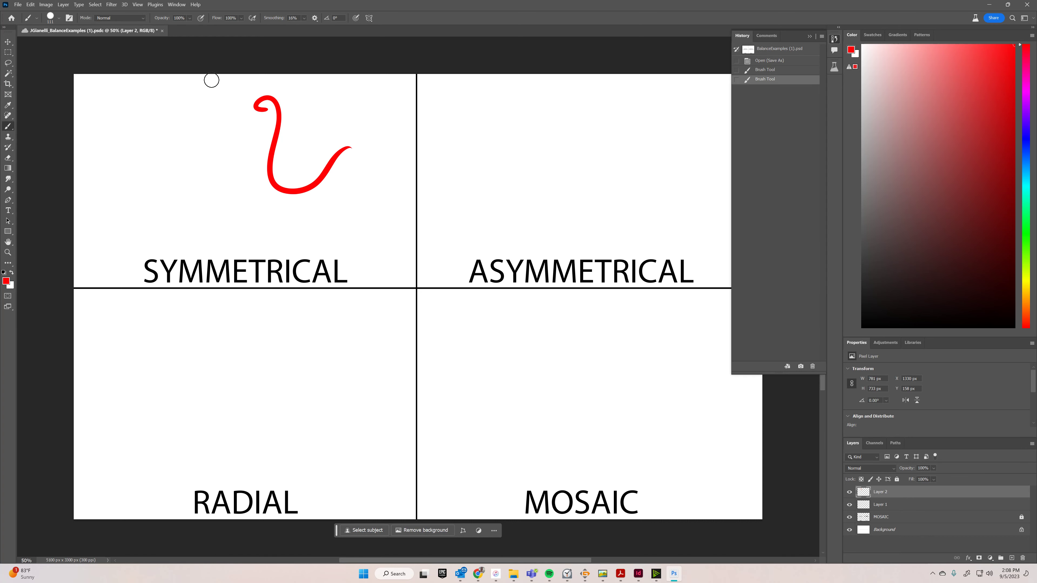
click(31, 4)
click(34, 14)
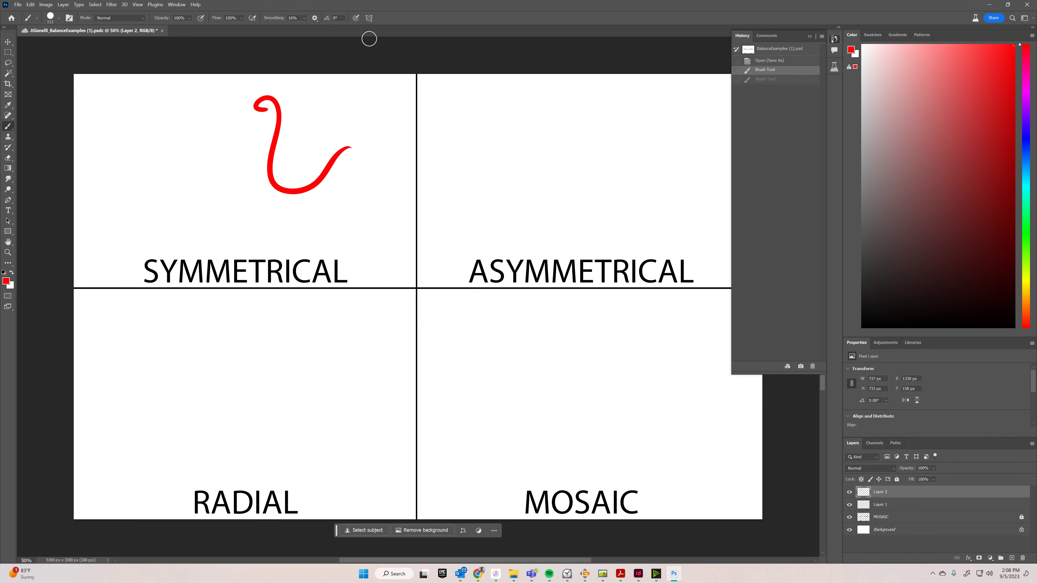
key(ctrl+z)
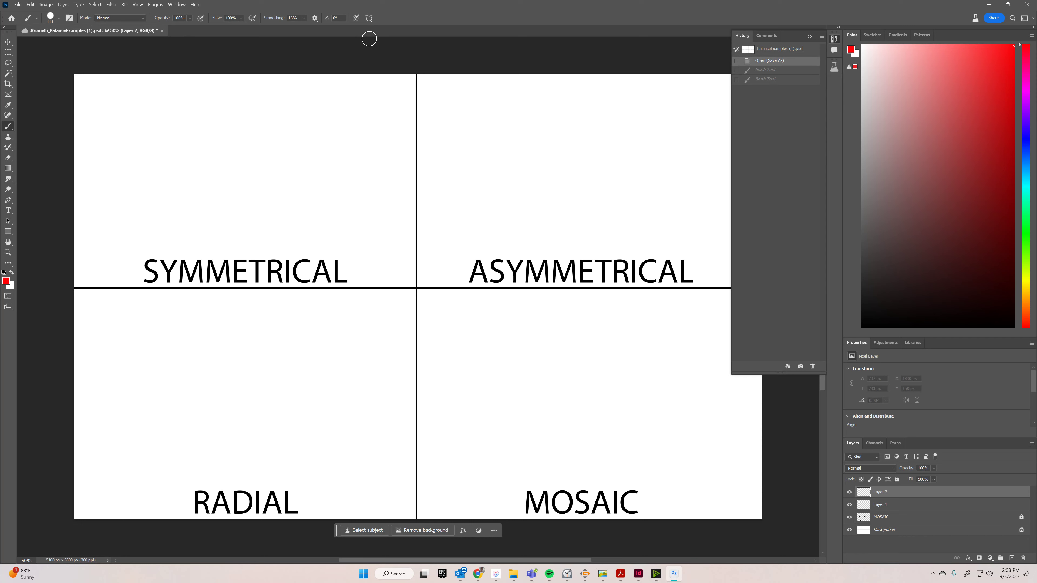
Turn on vertical symmetry with its axis centred on the SYMMETRICAL panel
click(368, 18)
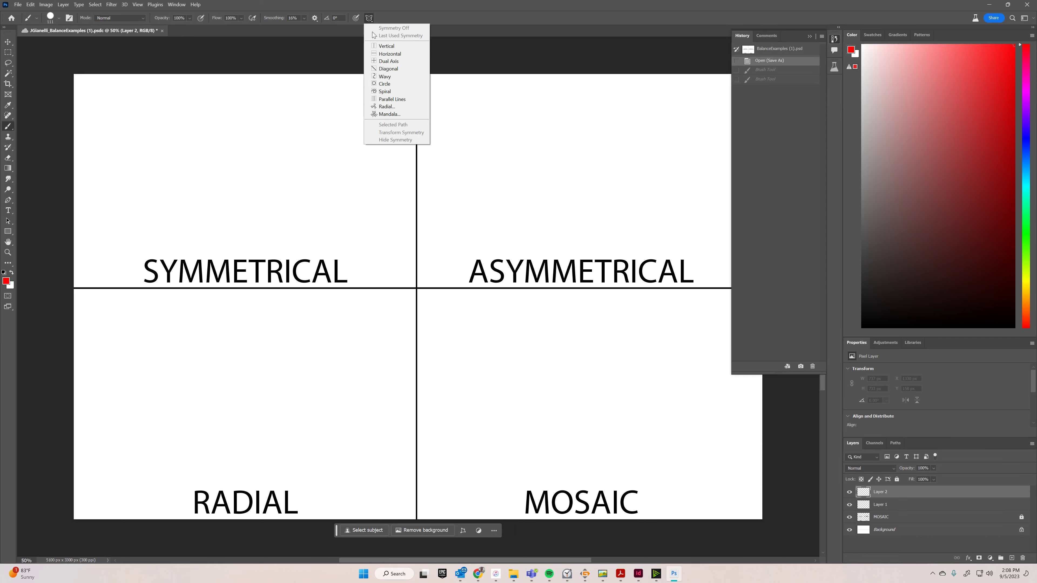
click(392, 48)
drag(418, 157, 241, 99)
key(Return)
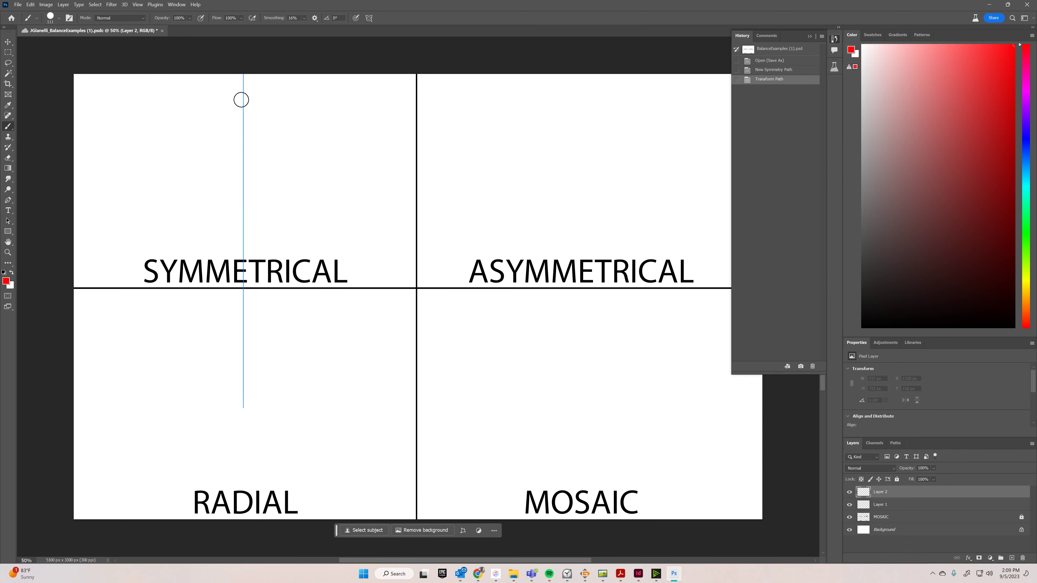
Shrink the brush to 44 px and undo a first mirrored red outline
right_click(257, 161)
drag(311, 179, 308, 184)
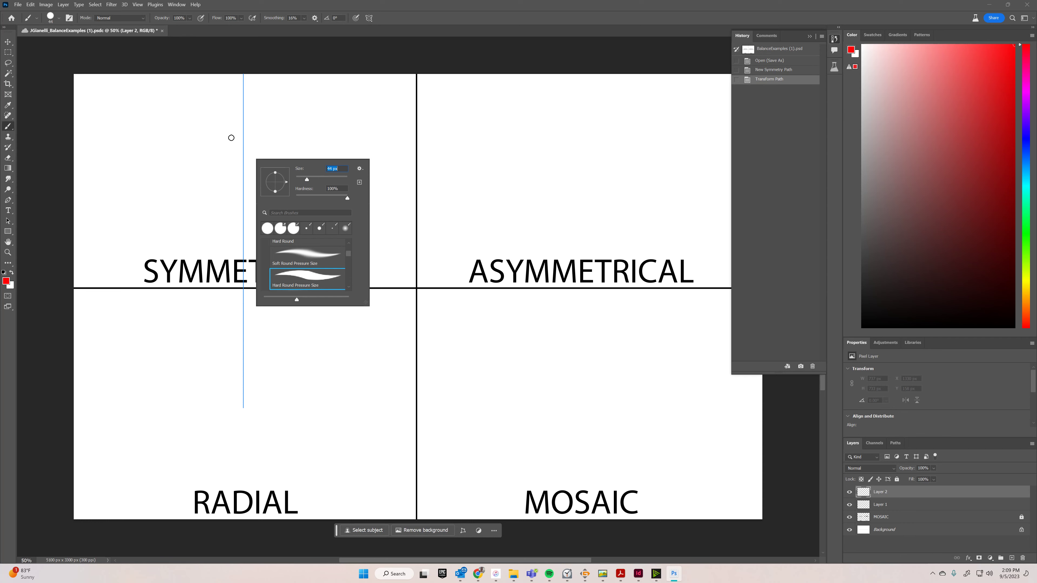
key(Return)
mouse_move(238, 130)
mouse_down()
mouse_move(326, 141)
mouse_move(310, 177)
mouse_move(287, 187)
mouse_move(303, 192)
mouse_move(326, 230)
mouse_move(250, 244)
mouse_up()
click(30, 5)
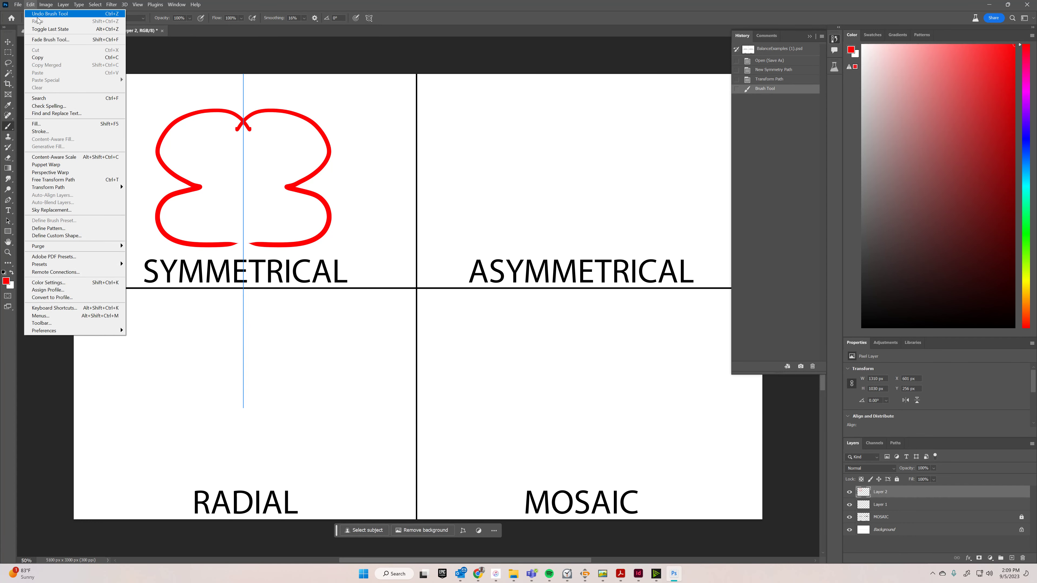
click(40, 16)
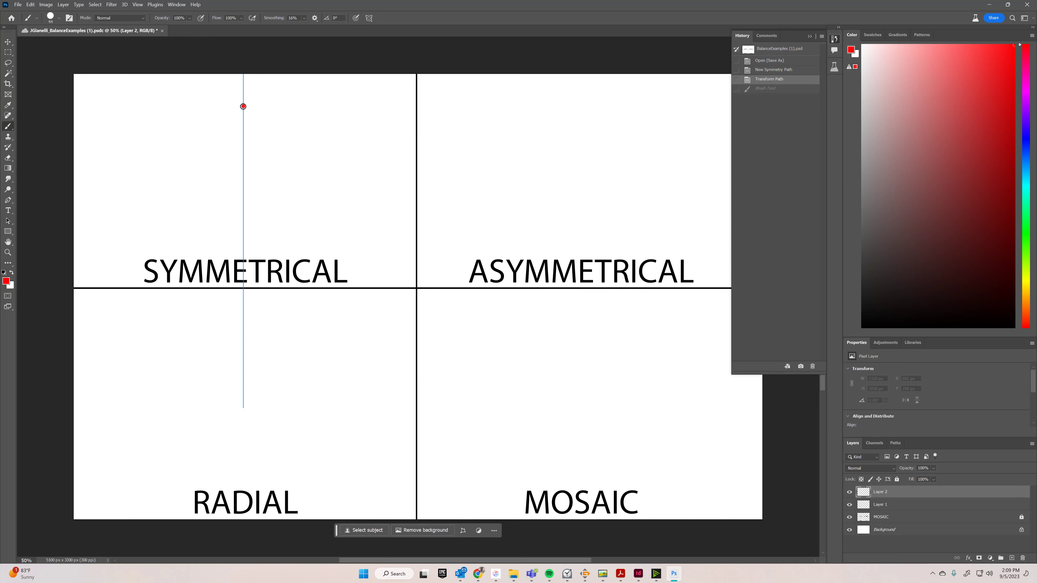
Paint the mirrored red head outline, ears, lips, whiskers and eye curves
mouse_move(243, 106)
mouse_down()
mouse_move(281, 104)
mouse_move(298, 129)
mouse_move(290, 144)
mouse_move(338, 164)
mouse_move(349, 198)
mouse_move(335, 222)
mouse_move(303, 231)
mouse_move(250, 223)
mouse_up()
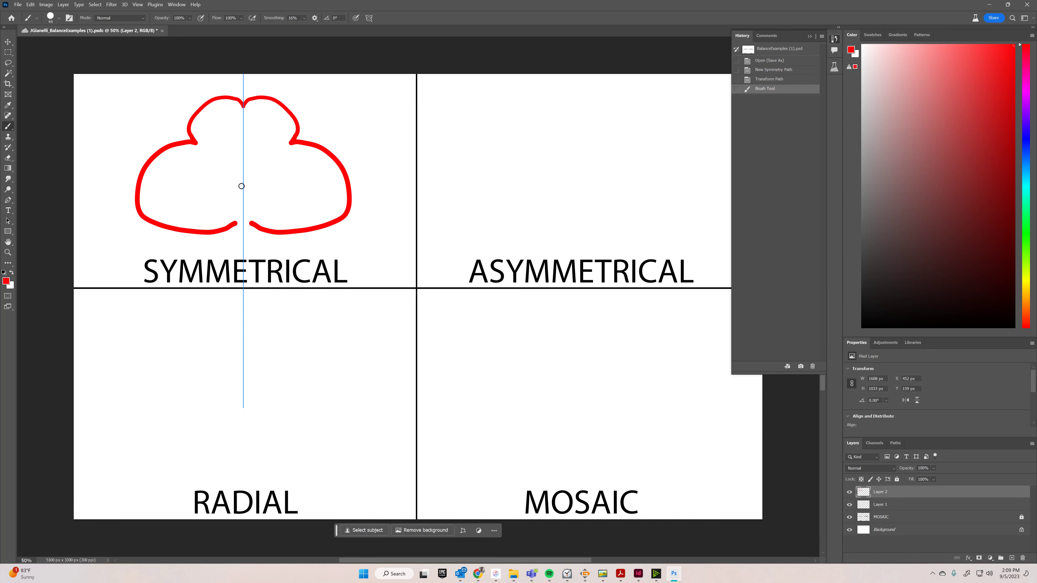
mouse_move(191, 120)
mouse_down()
mouse_move(202, 71)
mouse_move(219, 106)
mouse_move(213, 157)
mouse_move(238, 139)
mouse_up()
mouse_move(243, 193)
mouse_down()
mouse_move(253, 200)
mouse_move(186, 202)
mouse_up()
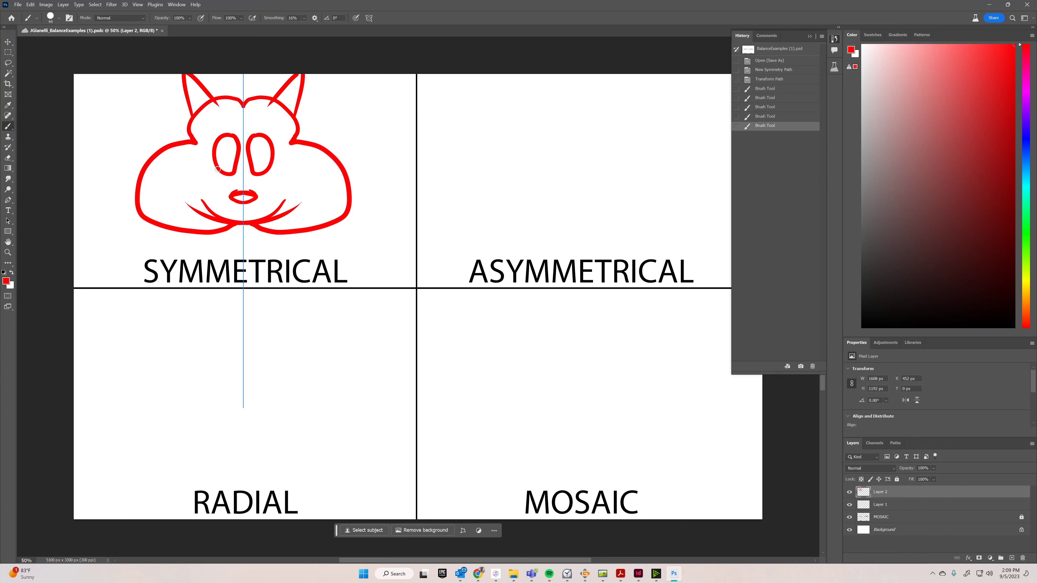
drag(217, 169, 233, 165)
Switch to black and paint the pupils, mouth and inner ears
click(862, 326)
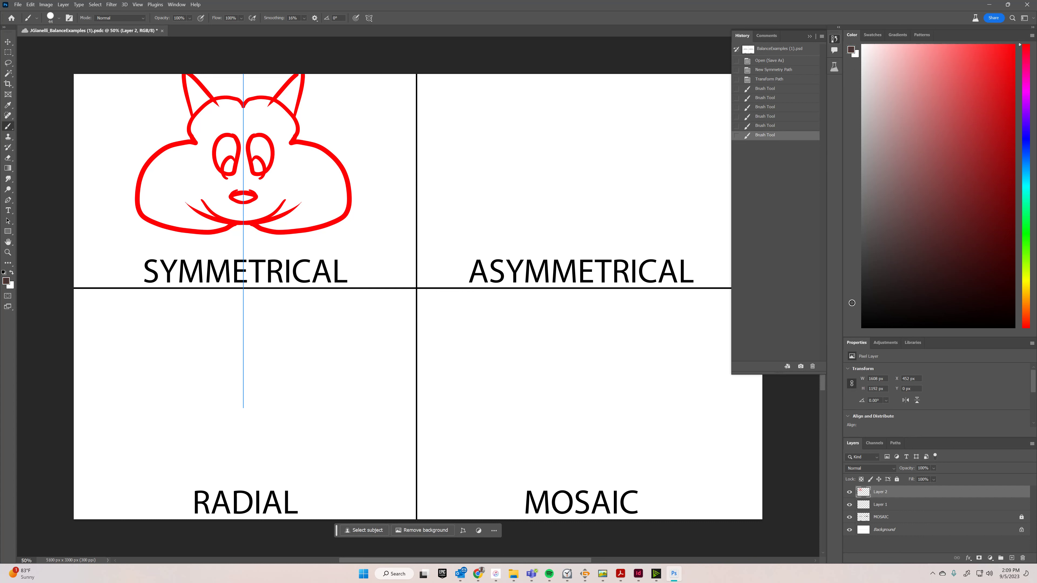
drag(227, 169, 230, 162)
click(231, 164)
drag(243, 198, 243, 203)
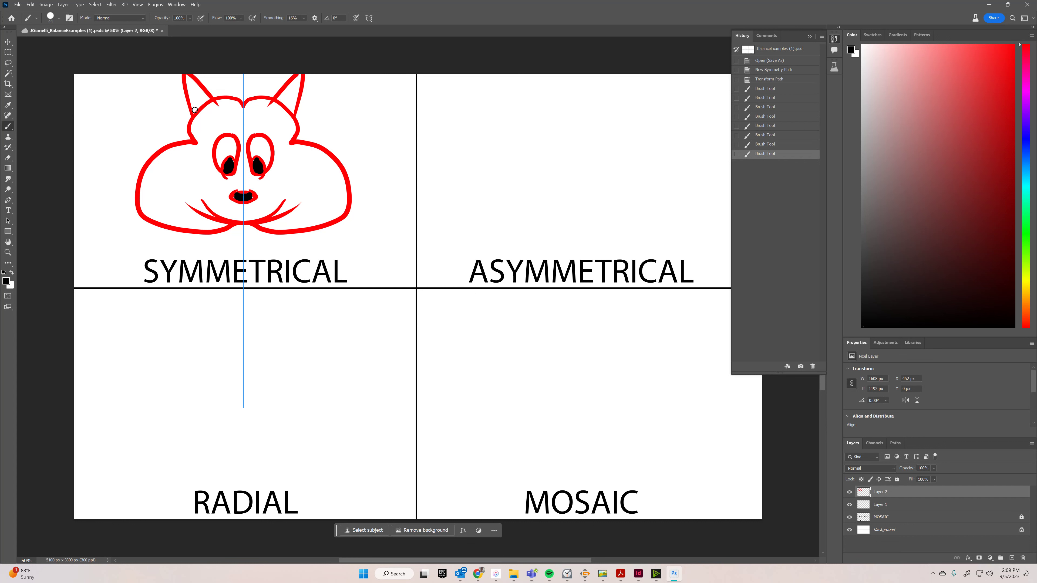
drag(198, 111, 190, 80)
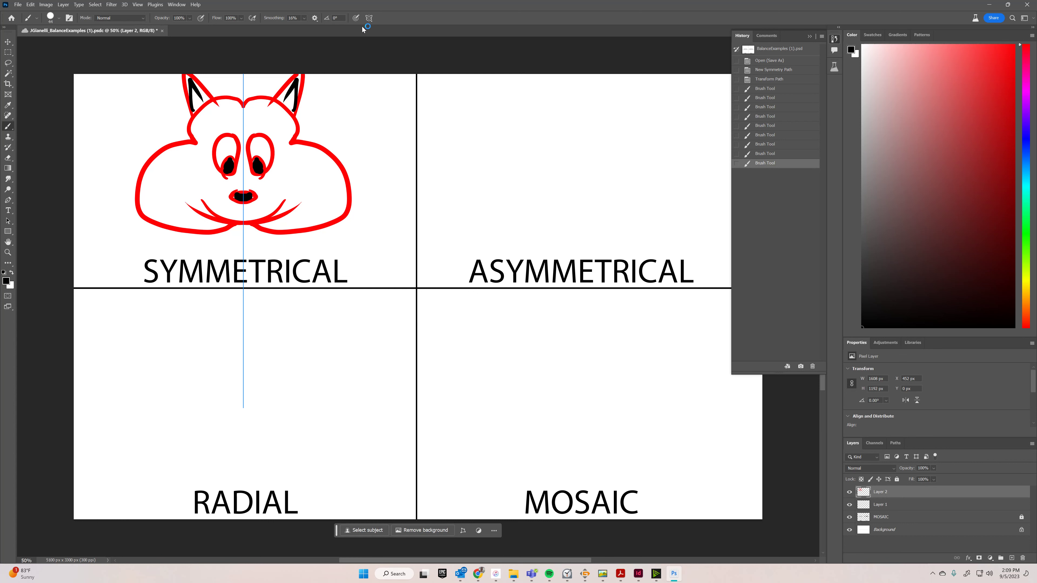
Turn symmetry off and set the paint colour back to red
click(370, 17)
click(383, 28)
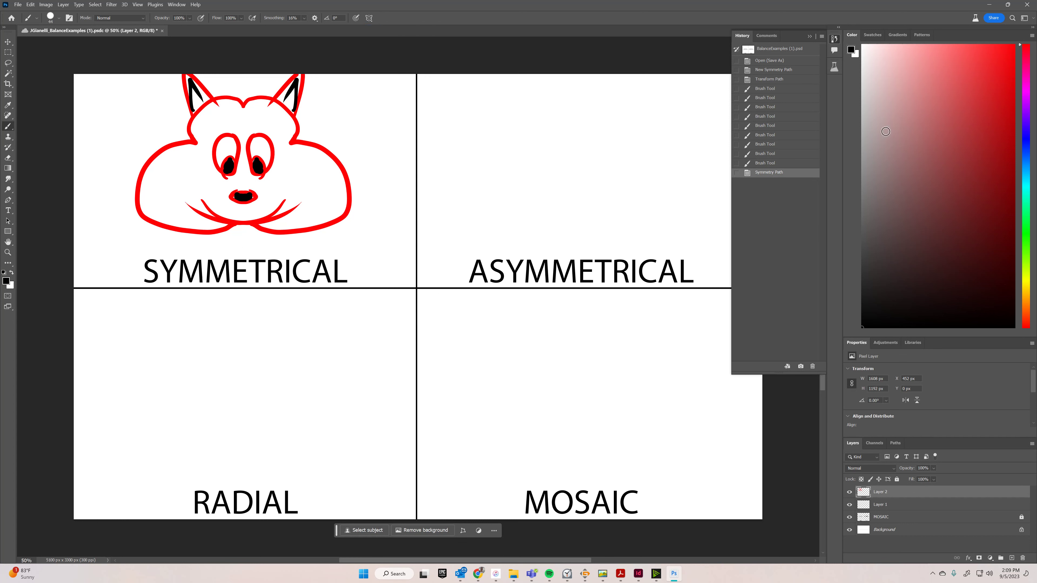
click(1014, 52)
Draw uneven red blobs across the ASYMMETRICAL panel, including a loop over the ASY letters
mouse_move(513, 96)
mouse_down()
mouse_move(450, 142)
mouse_move(455, 198)
mouse_move(489, 234)
mouse_move(560, 212)
mouse_move(547, 155)
mouse_move(566, 116)
mouse_move(510, 100)
mouse_up()
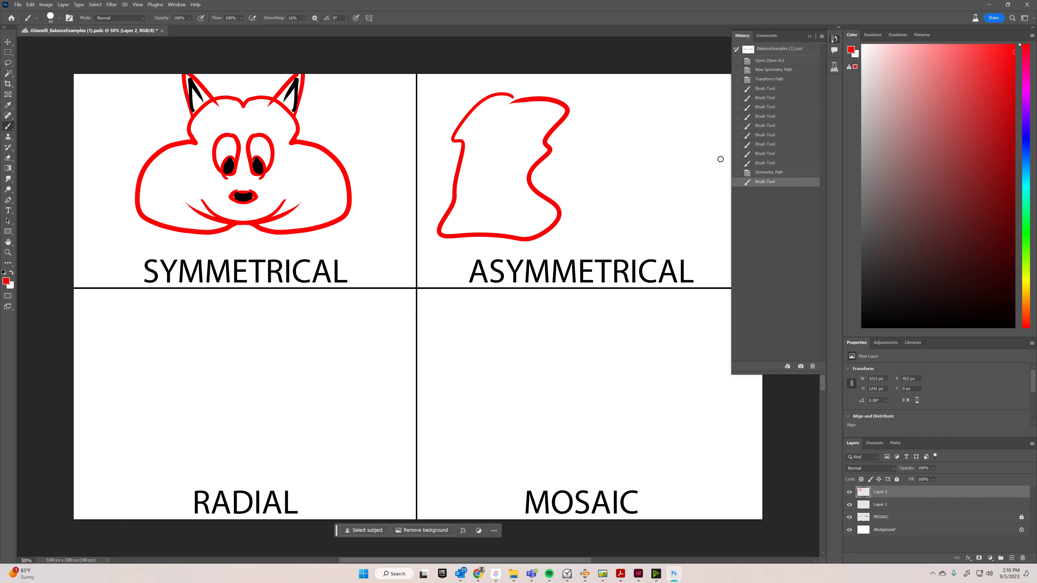
mouse_move(698, 109)
mouse_down()
mouse_move(669, 113)
mouse_move(681, 132)
mouse_move(708, 138)
mouse_move(700, 109)
mouse_up()
mouse_move(628, 158)
mouse_down()
mouse_move(651, 197)
mouse_move(634, 160)
mouse_up()
mouse_move(695, 193)
mouse_down()
mouse_move(701, 241)
mouse_move(730, 243)
mouse_move(731, 203)
mouse_move(697, 193)
mouse_up()
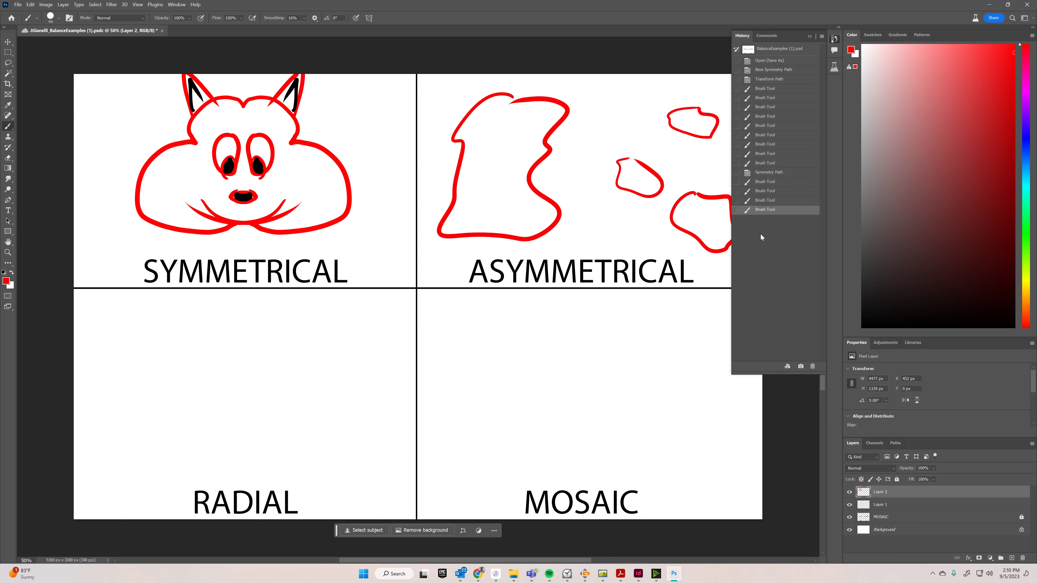
mouse_move(712, 145)
mouse_down()
mouse_move(693, 177)
mouse_move(749, 180)
mouse_move(713, 146)
mouse_up()
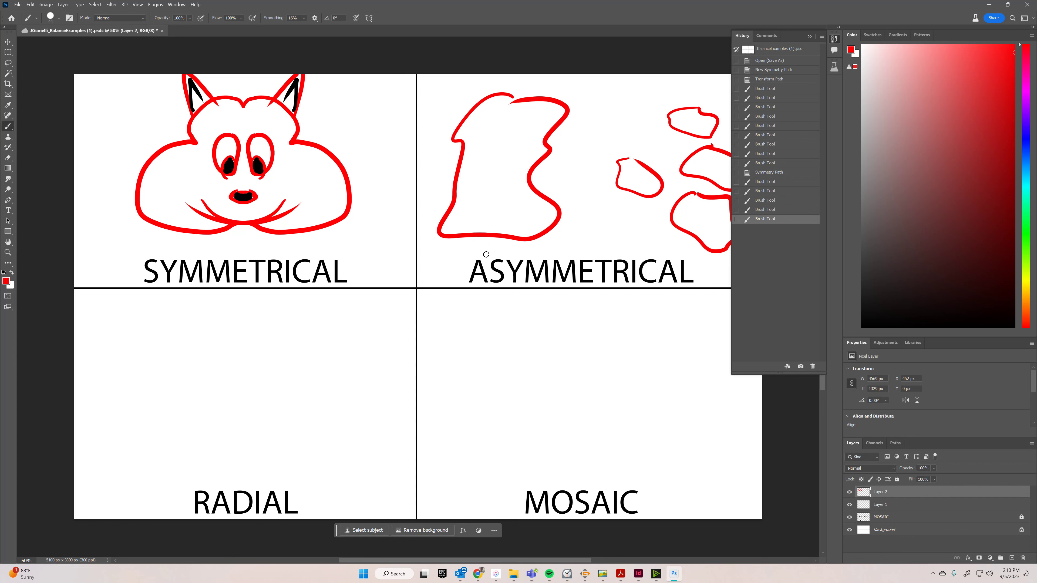
mouse_move(485, 254)
mouse_down()
mouse_move(455, 259)
mouse_move(454, 290)
mouse_move(529, 296)
mouse_move(521, 244)
mouse_move(473, 258)
mouse_up()
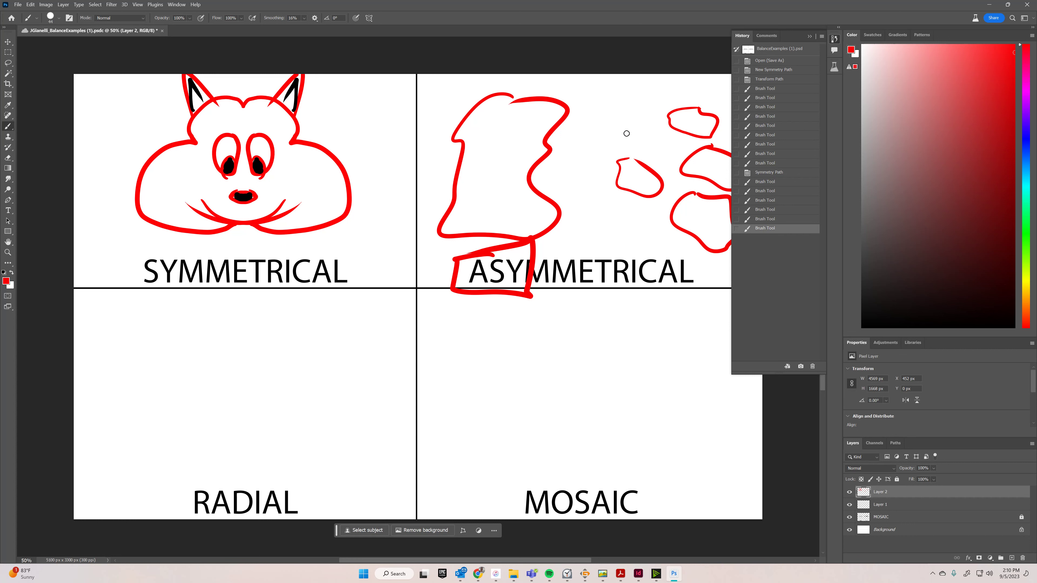
Set up 12-segment radial symmetry, scaled and positioned inside the RADIAL panel
click(369, 19)
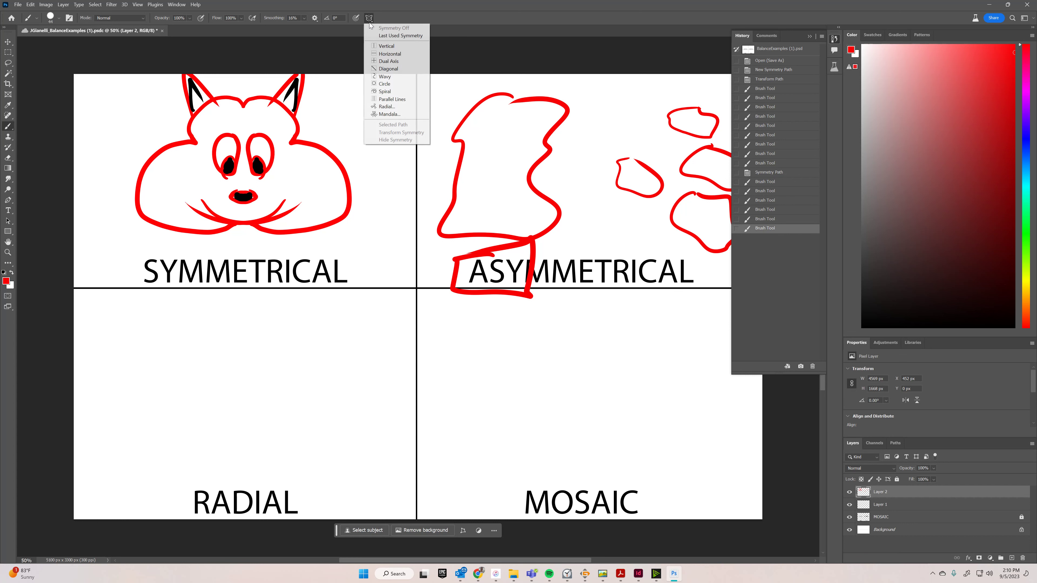
click(388, 107)
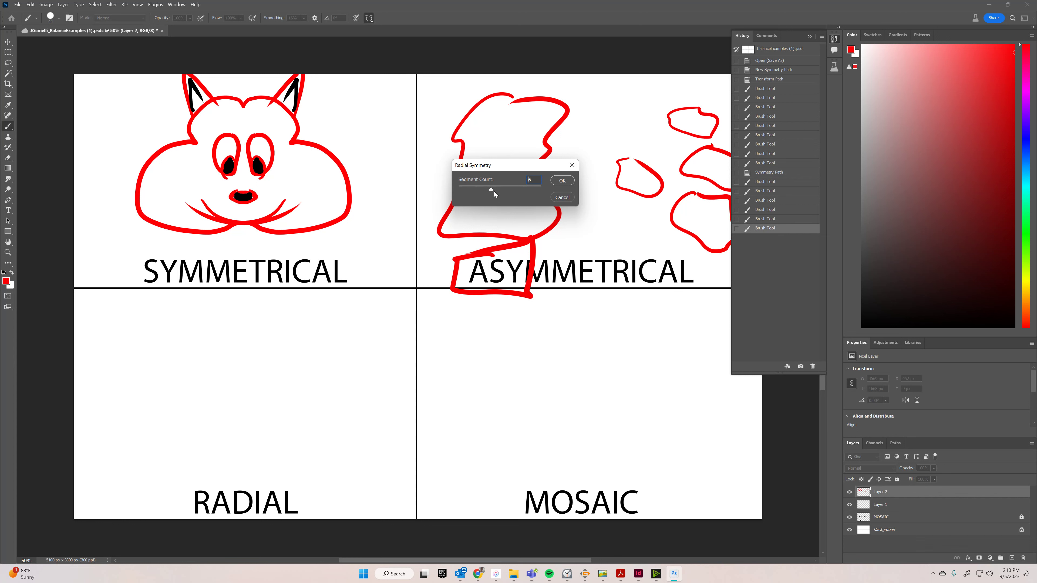
click(563, 180)
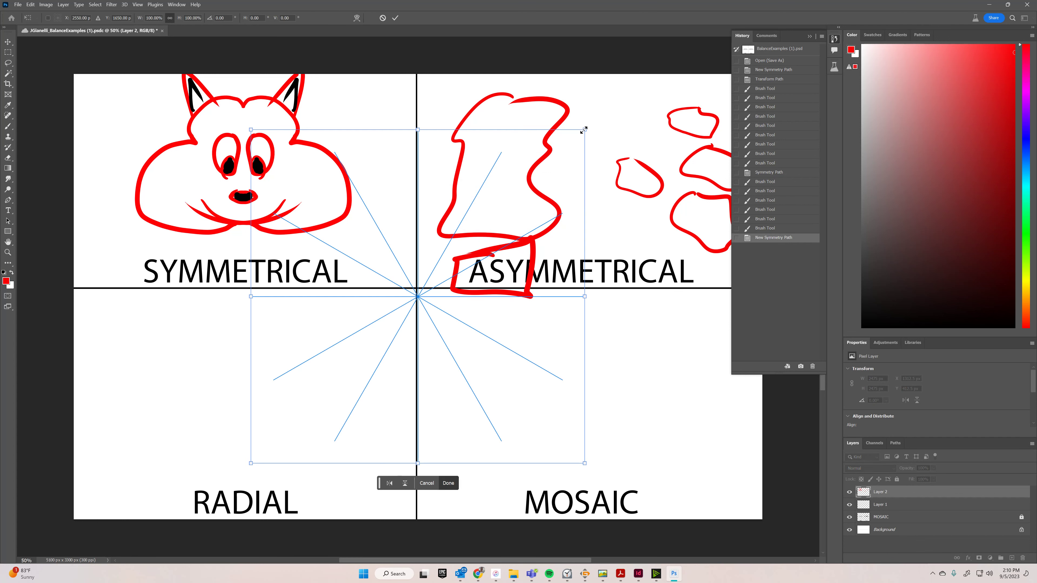
drag(584, 130, 402, 327)
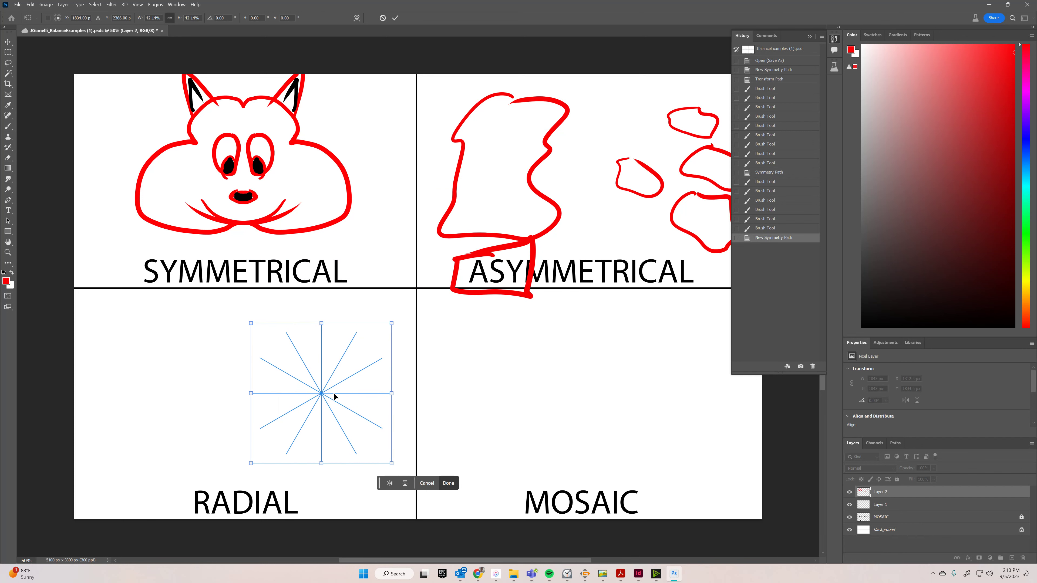
drag(334, 396, 247, 386)
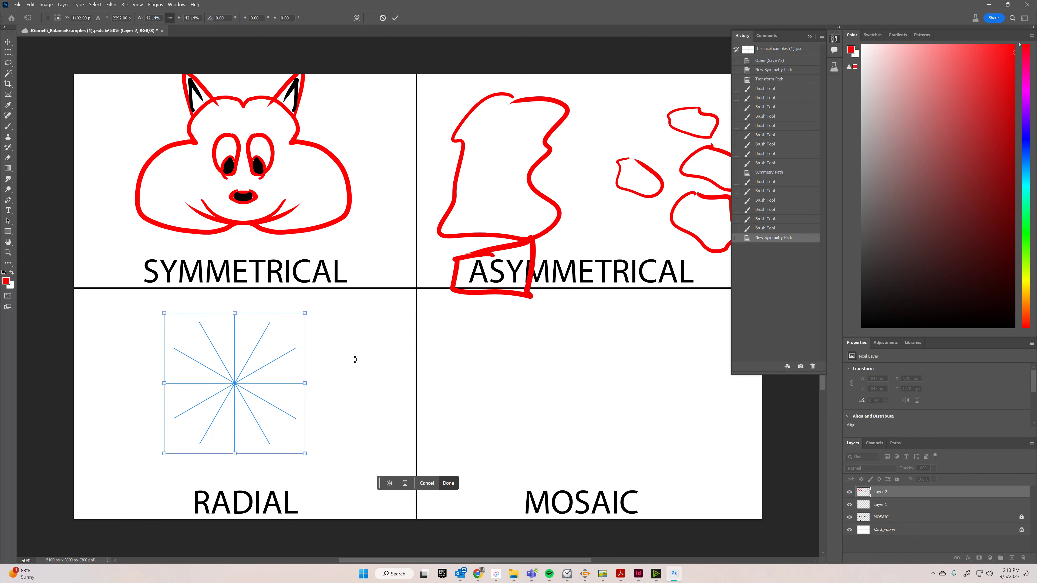
key(Return)
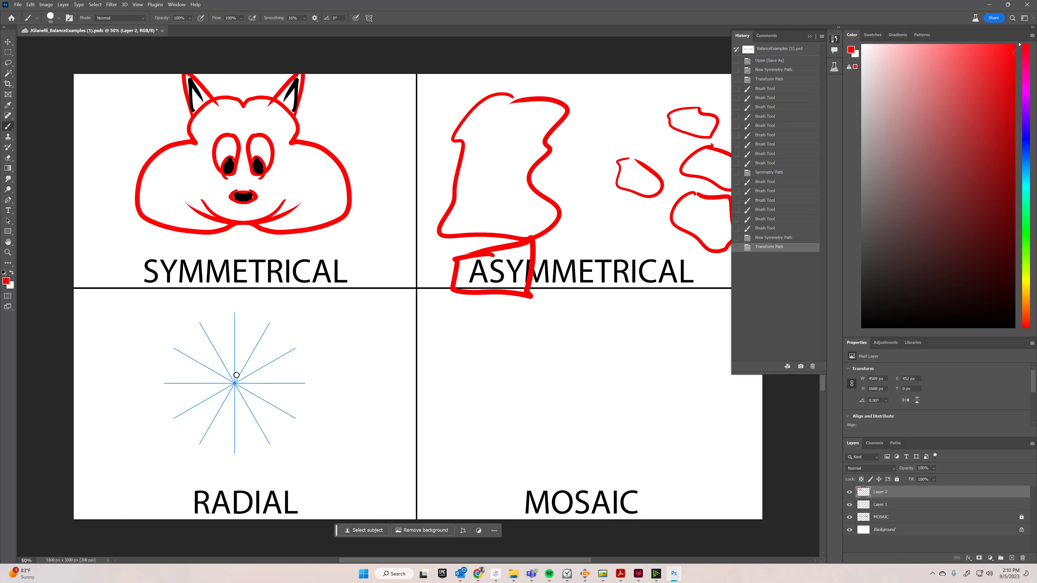
Paint mirrored red petal outlines and a red centre, redoing a messy first stroke
mouse_move(236, 375)
mouse_down()
mouse_move(213, 358)
mouse_move(304, 328)
mouse_move(294, 382)
mouse_move(272, 386)
mouse_move(316, 355)
mouse_up()
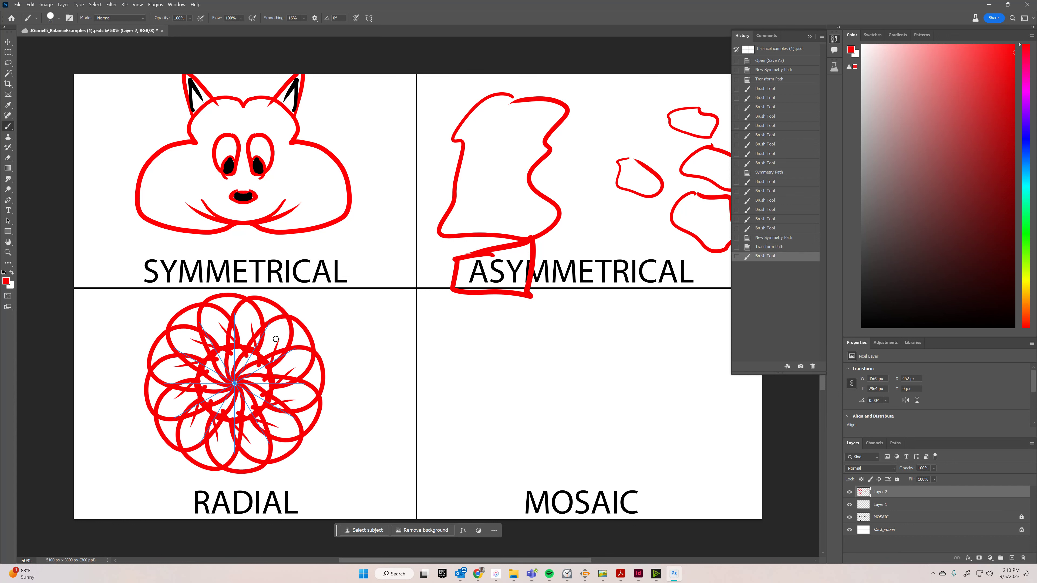
key(ctrl+z)
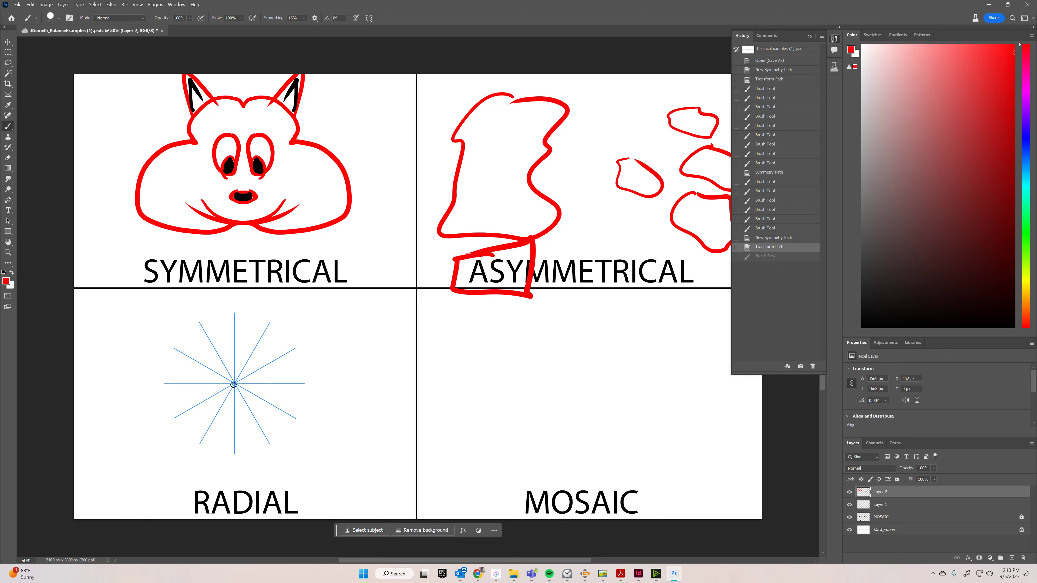
click(230, 376)
mouse_move(230, 376)
mouse_down()
mouse_move(211, 340)
mouse_move(218, 321)
mouse_move(240, 324)
mouse_up()
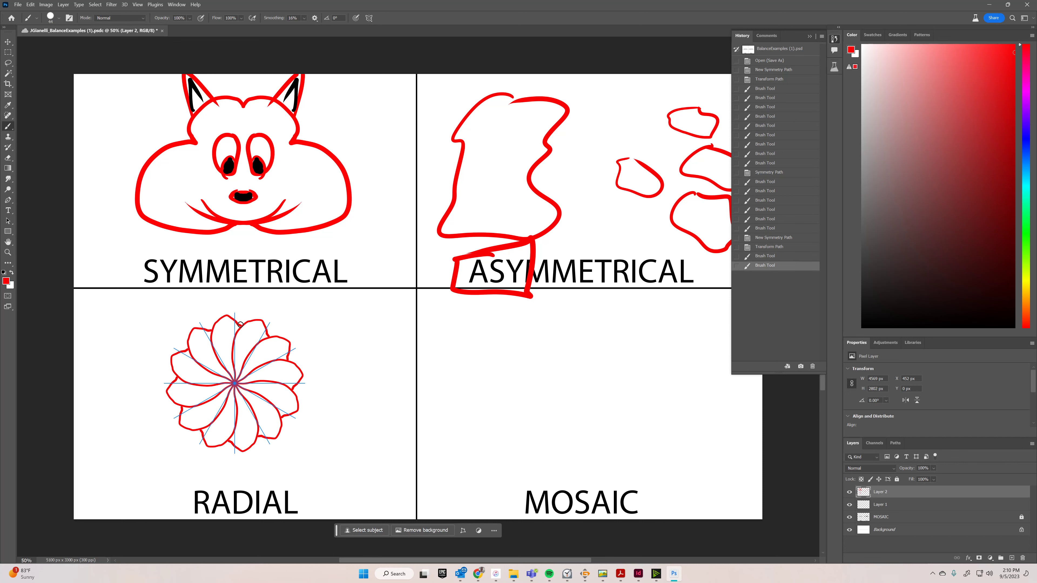
click(232, 389)
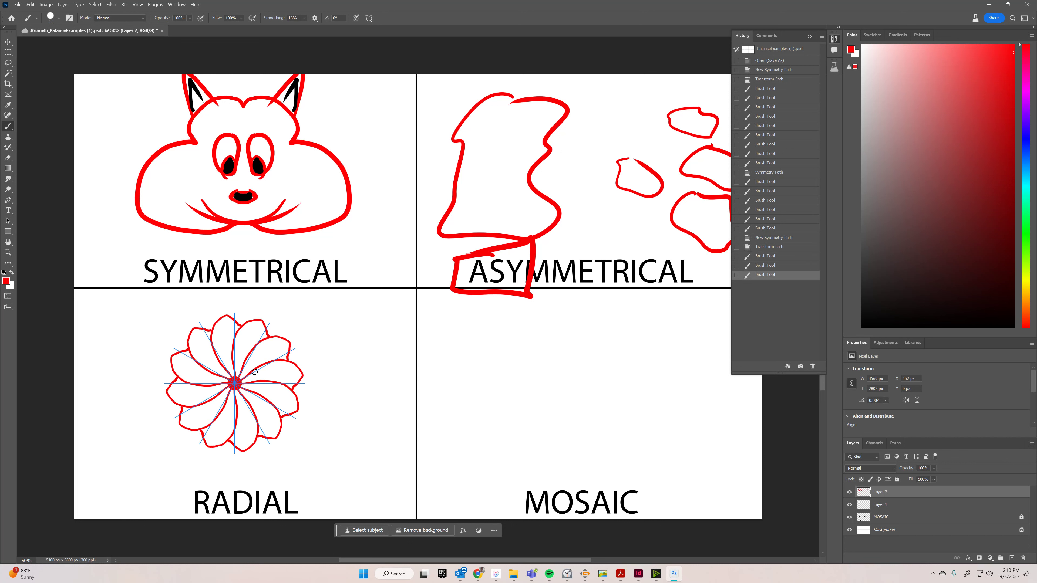
click(1027, 286)
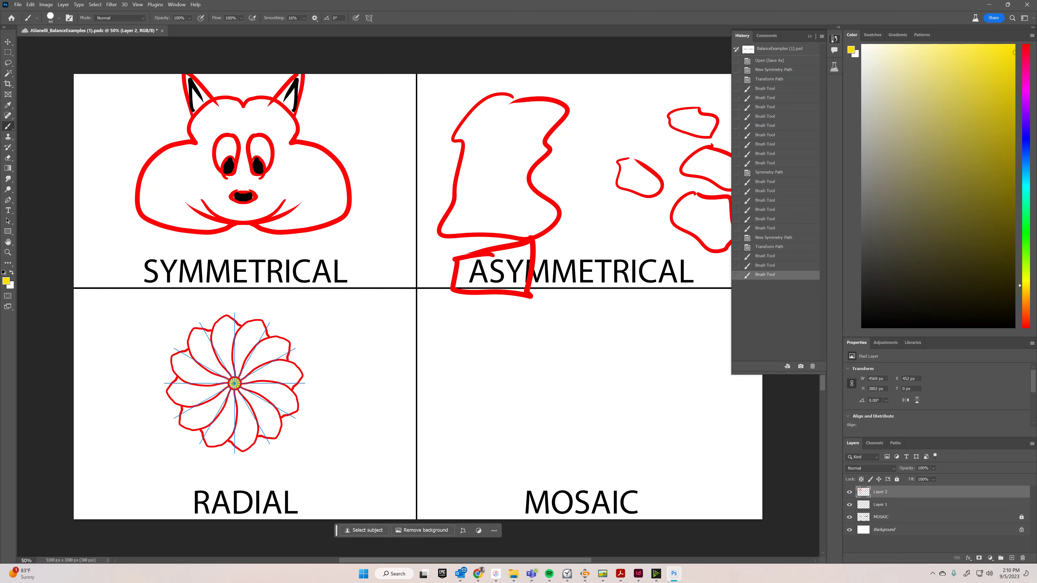
Fill the flower centre yellow, then paint the petals soft pink on Layer 1
drag(231, 384, 235, 388)
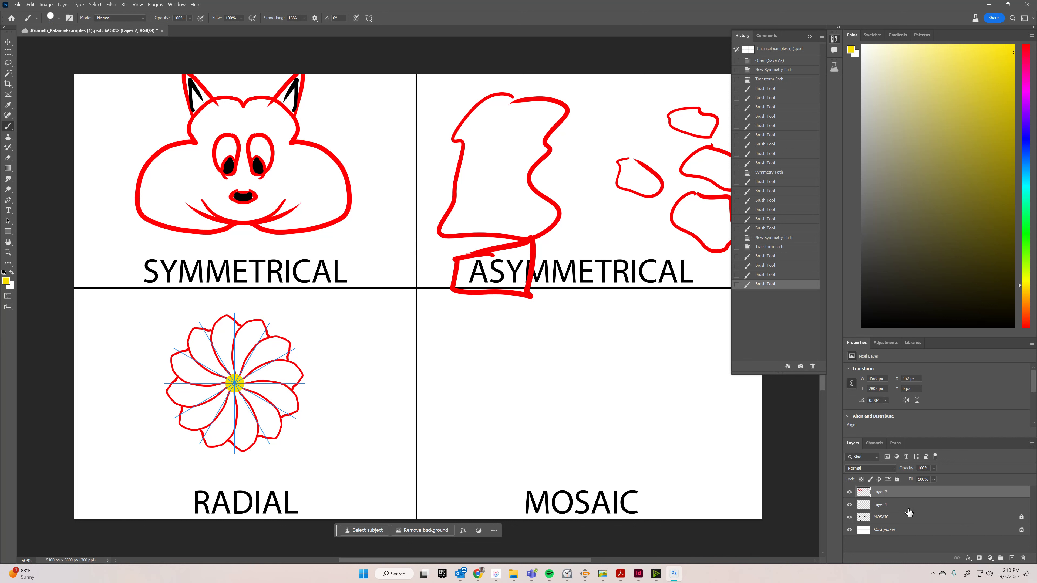
click(890, 505)
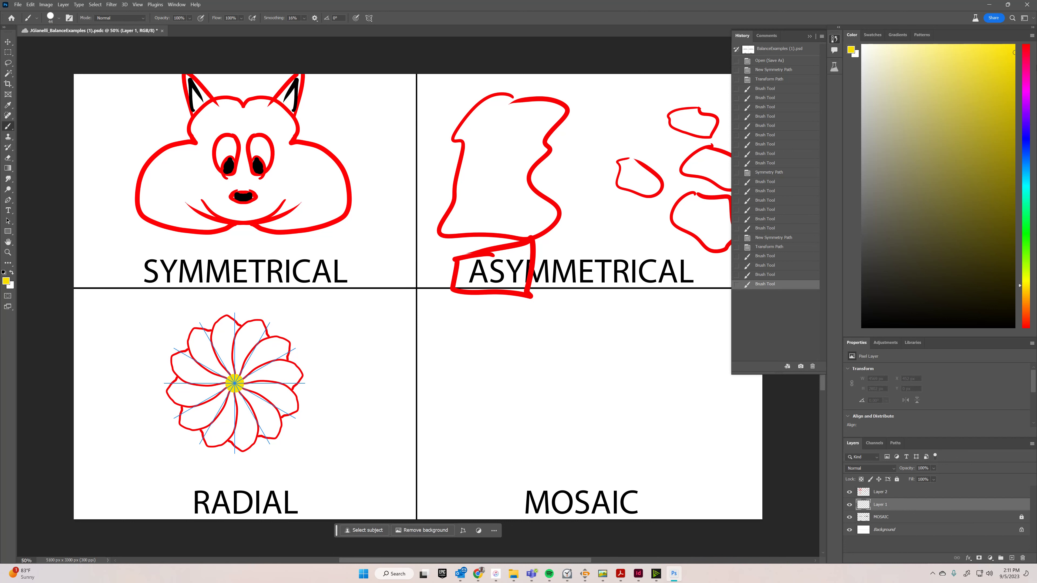
click(1025, 72)
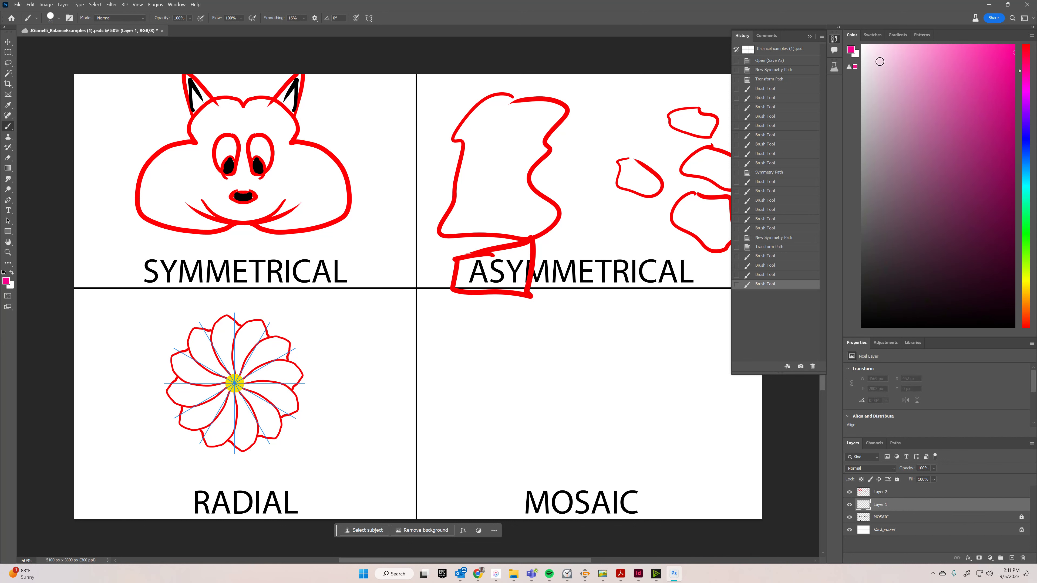
click(950, 57)
right_click(253, 364)
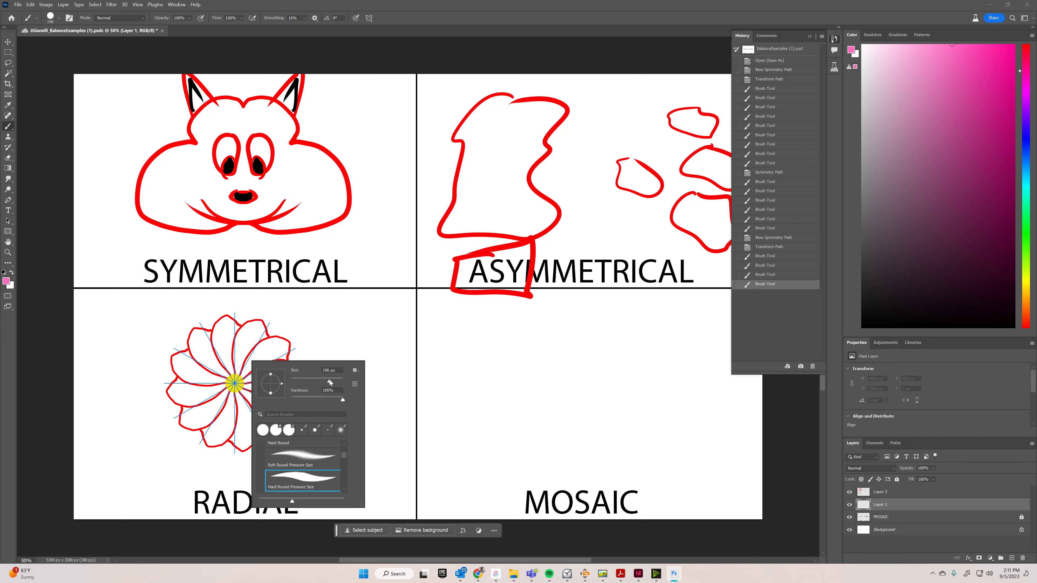
click(204, 382)
mouse_move(204, 382)
mouse_down()
mouse_move(196, 364)
mouse_move(192, 392)
mouse_move(175, 360)
mouse_move(188, 356)
mouse_move(204, 380)
mouse_move(236, 400)
mouse_move(229, 384)
mouse_move(269, 419)
mouse_up()
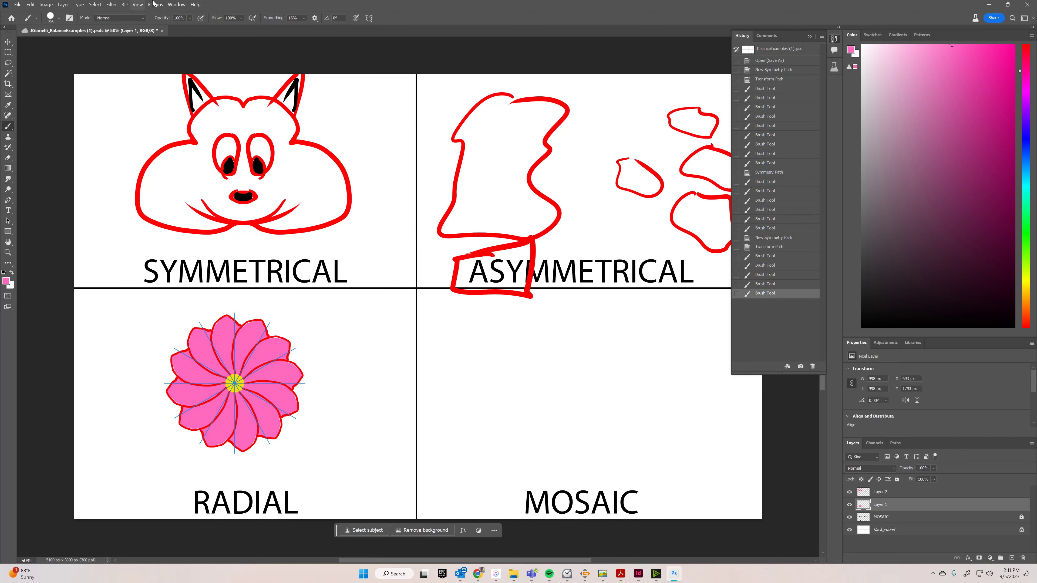
Turn off radial symmetry
click(370, 18)
click(388, 28)
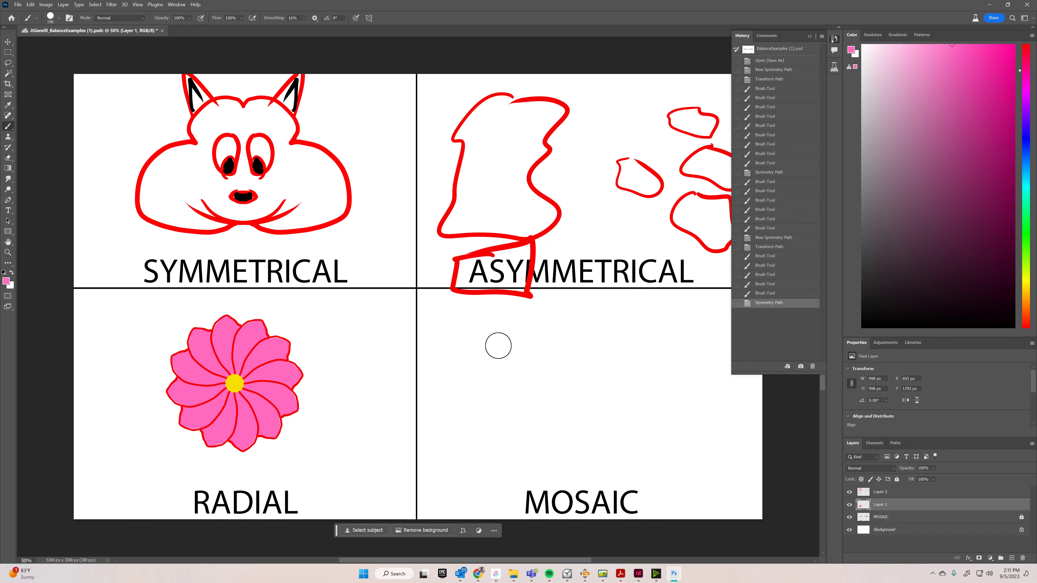
right_click(498, 345)
Mix a dark navy paint colour in the Color panel
mouse_move(929, 175)
mouse_down()
mouse_move(957, 286)
mouse_move(998, 286)
mouse_up()
right_click(470, 356)
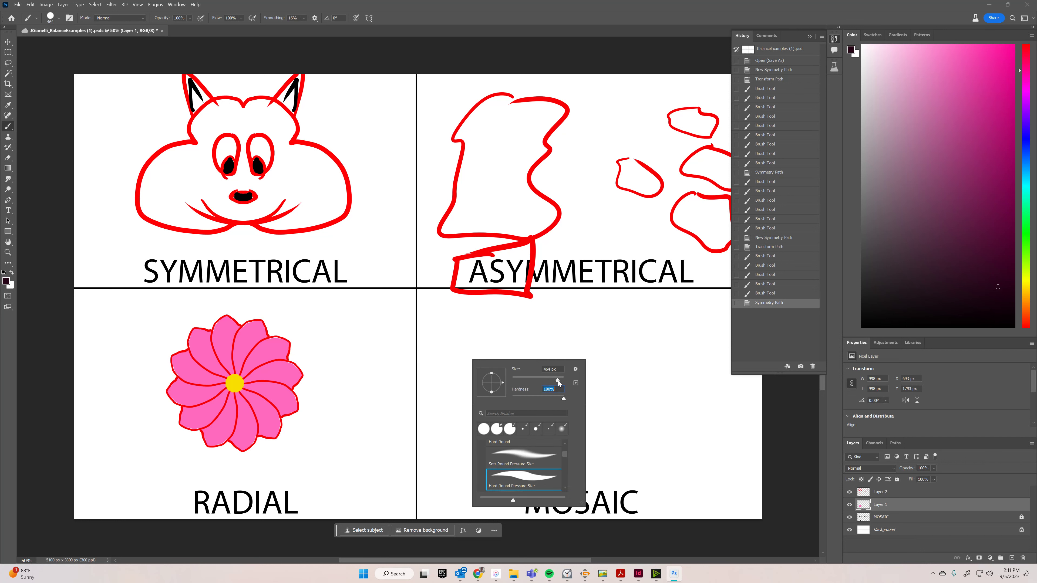
drag(1027, 149, 1026, 139)
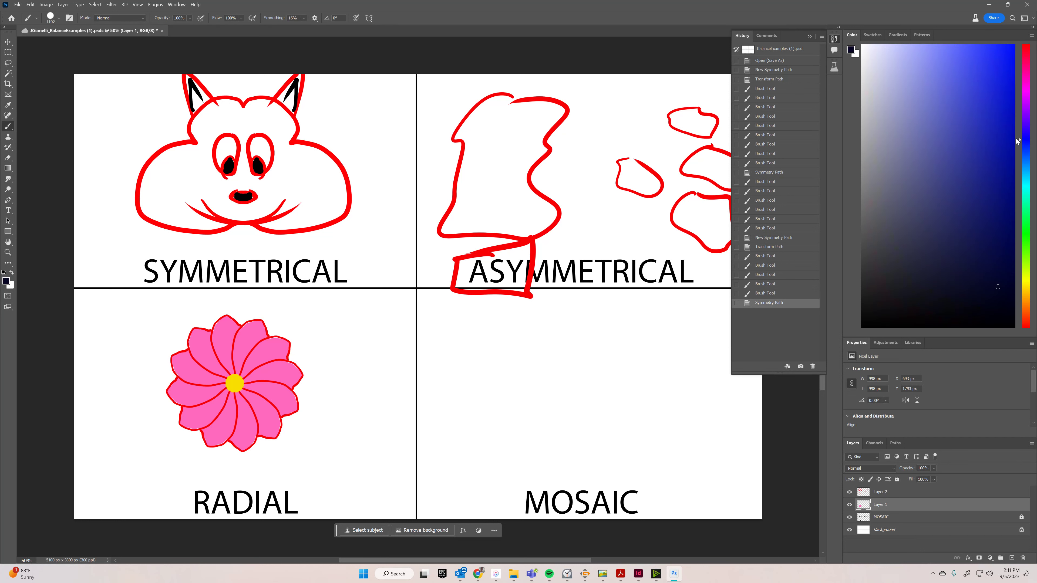
click(1006, 163)
drag(982, 245, 966, 258)
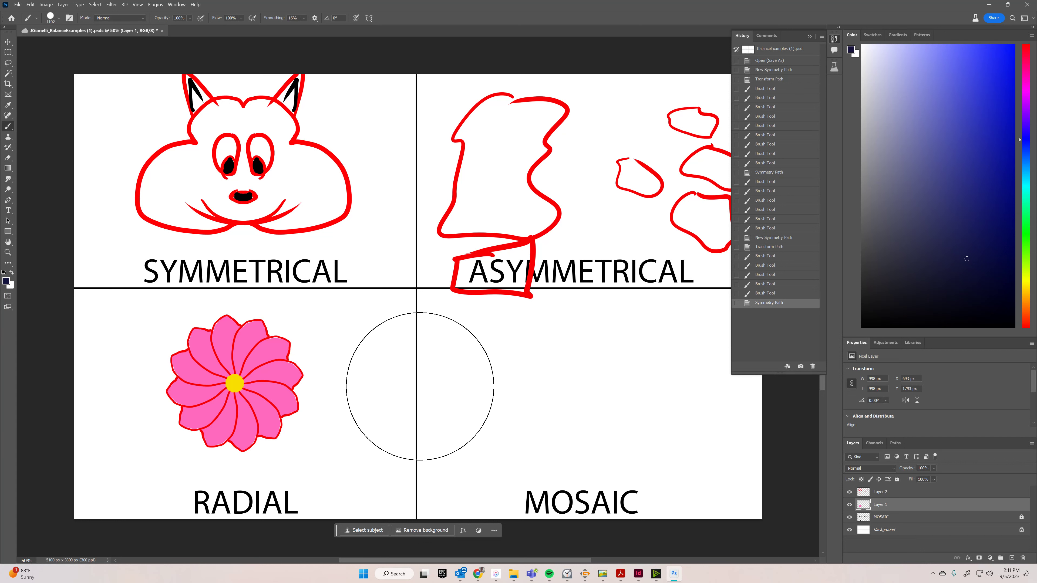
Paint navy over almost the entire MOSAIC panel
mouse_move(507, 390)
mouse_down()
mouse_move(502, 365)
mouse_move(542, 369)
mouse_move(561, 406)
mouse_move(634, 372)
mouse_move(664, 417)
mouse_move(738, 417)
mouse_up()
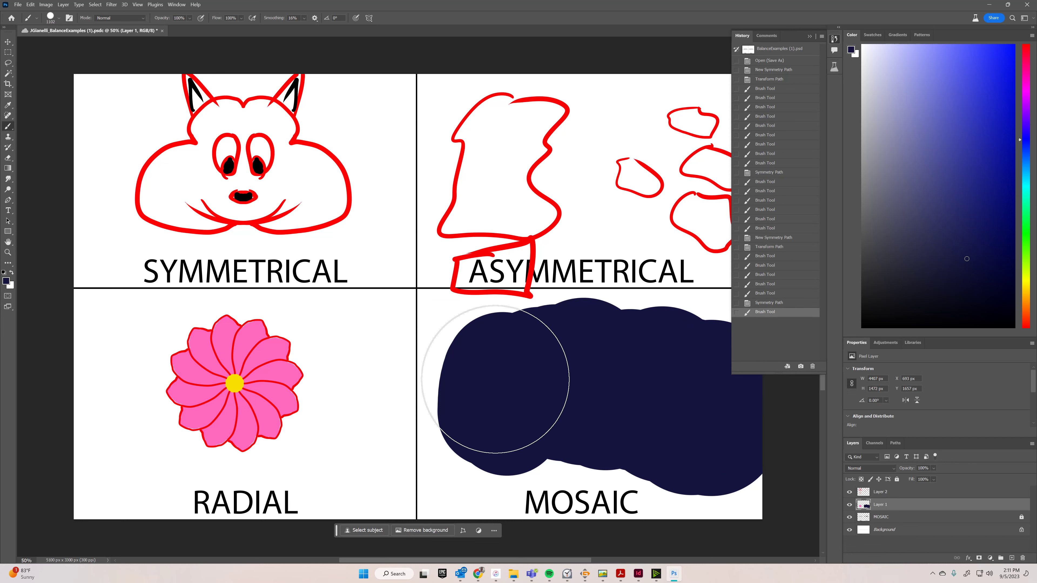
mouse_move(497, 393)
mouse_down()
mouse_move(459, 373)
mouse_move(466, 454)
mouse_move(548, 427)
mouse_move(628, 440)
mouse_move(694, 433)
mouse_up()
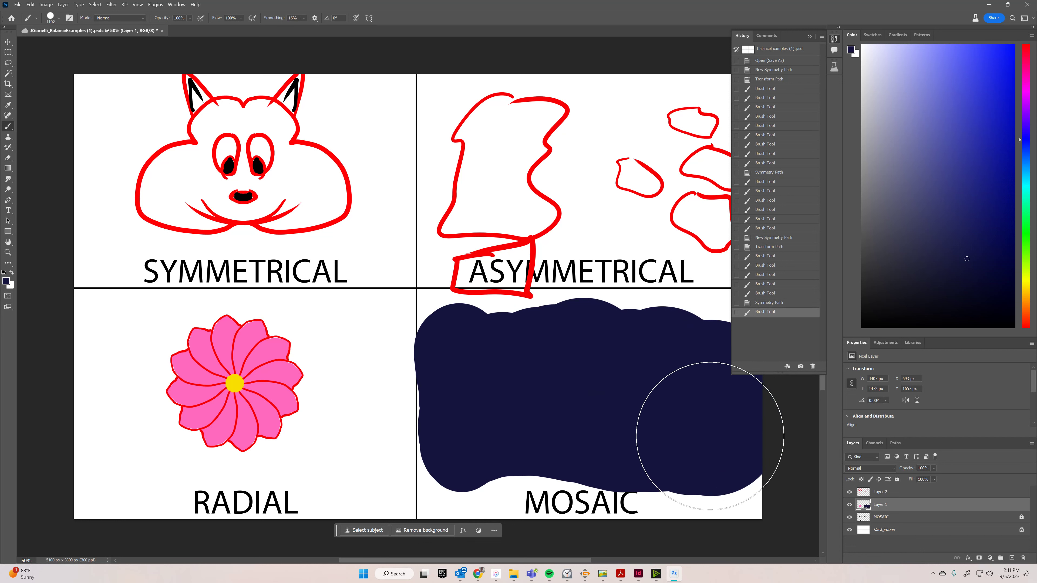
mouse_move(492, 336)
mouse_down()
mouse_move(556, 324)
mouse_move(736, 371)
mouse_move(800, 318)
mouse_up()
Pick a pale yellow as the next paint colour
click(892, 57)
drag(892, 58, 866, 44)
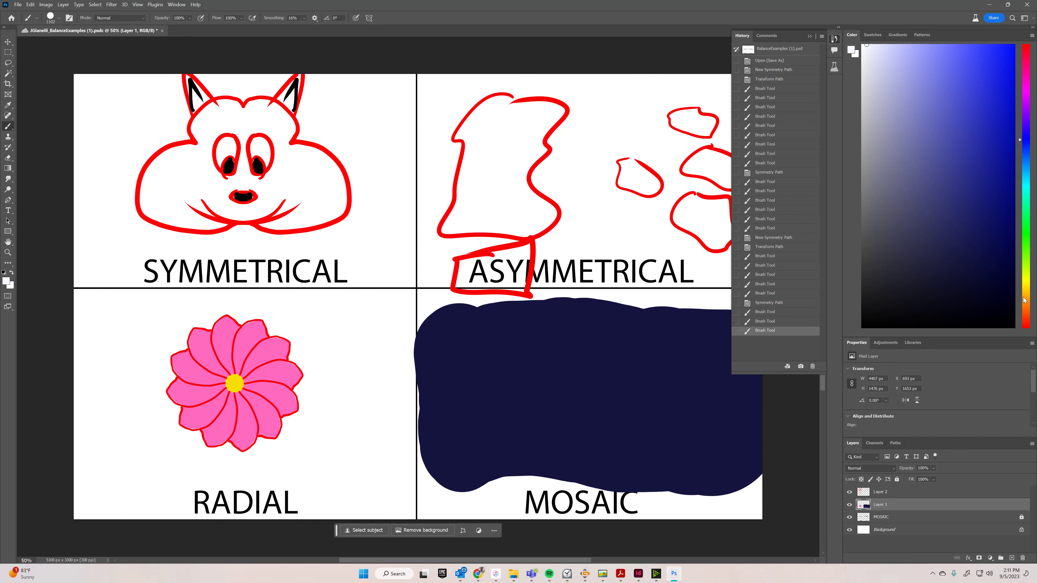
click(1025, 282)
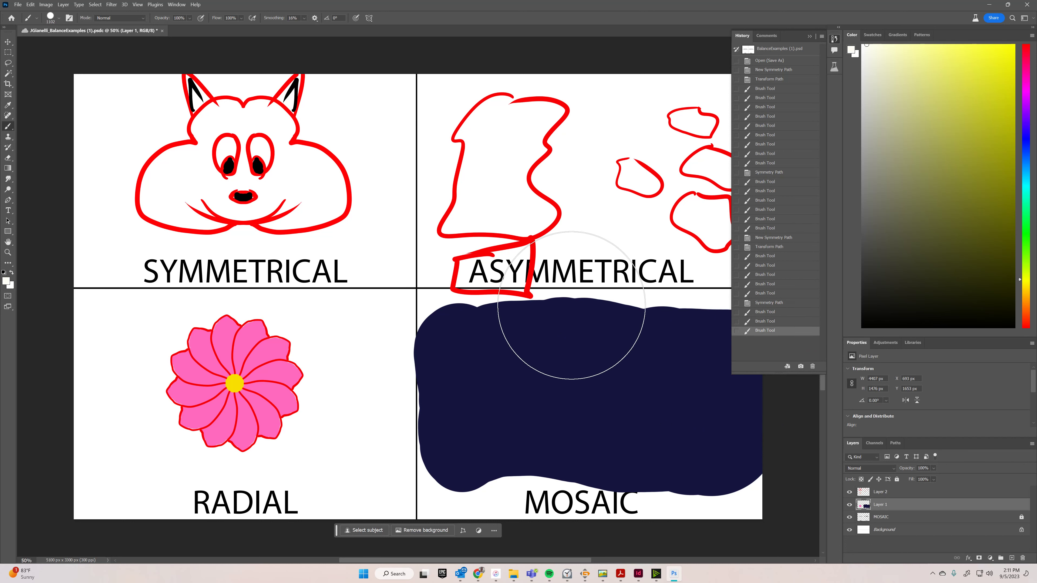
Set a tiny brush size and dab two light dots on the navy sky
right_click(563, 363)
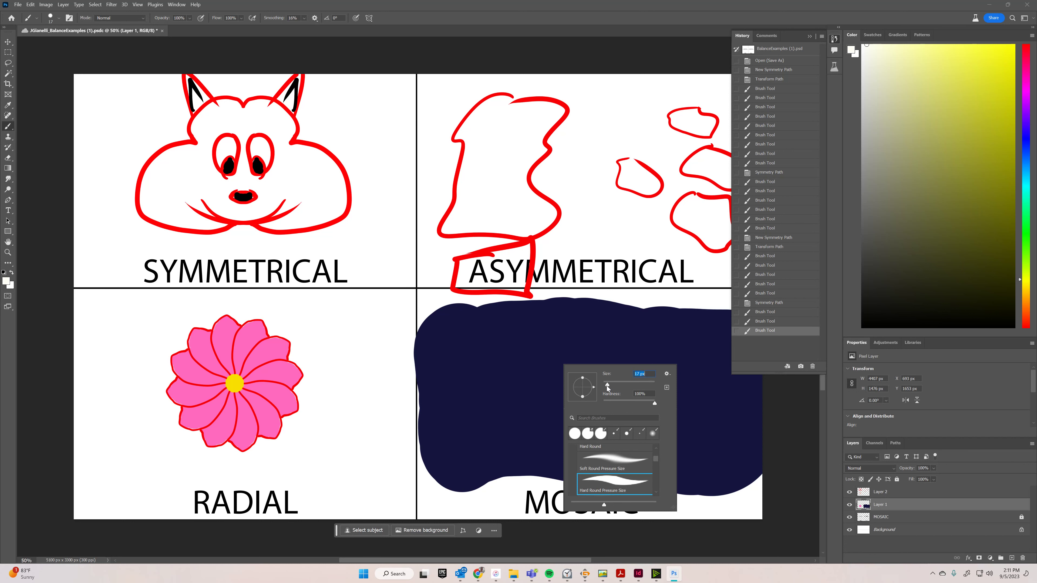
key(Return)
click(459, 325)
click(544, 336)
click(556, 375)
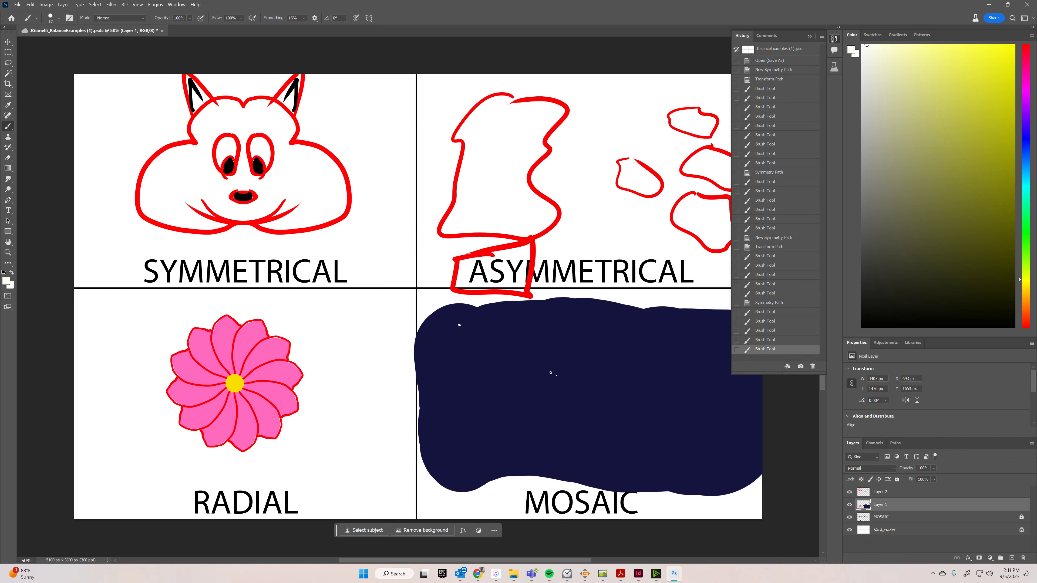
Switch to bright yellow and scatter about a dozen star dots across the navy sky
drag(1005, 60, 1009, 44)
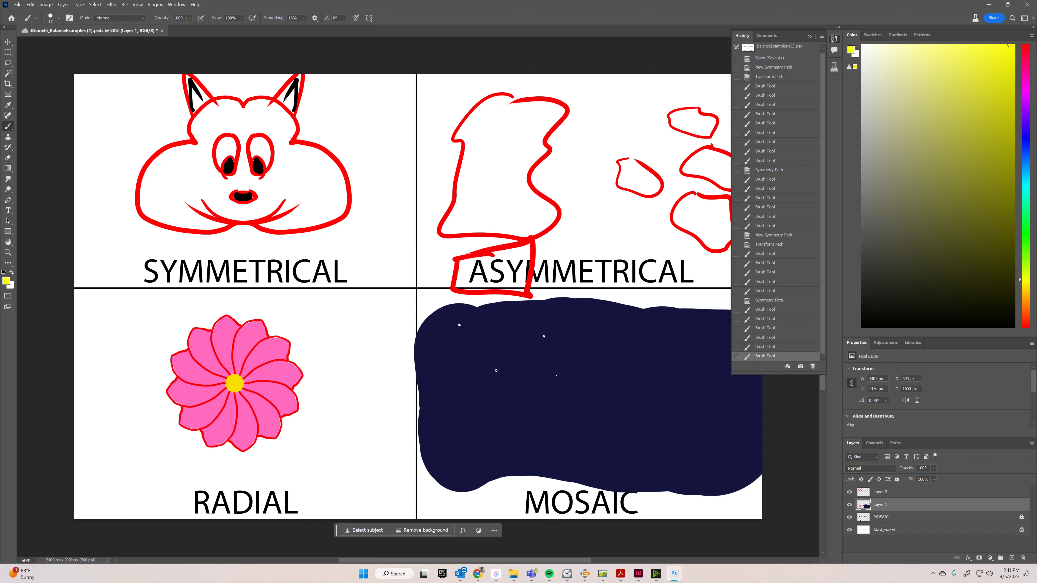
click(492, 379)
click(706, 424)
click(622, 447)
click(519, 441)
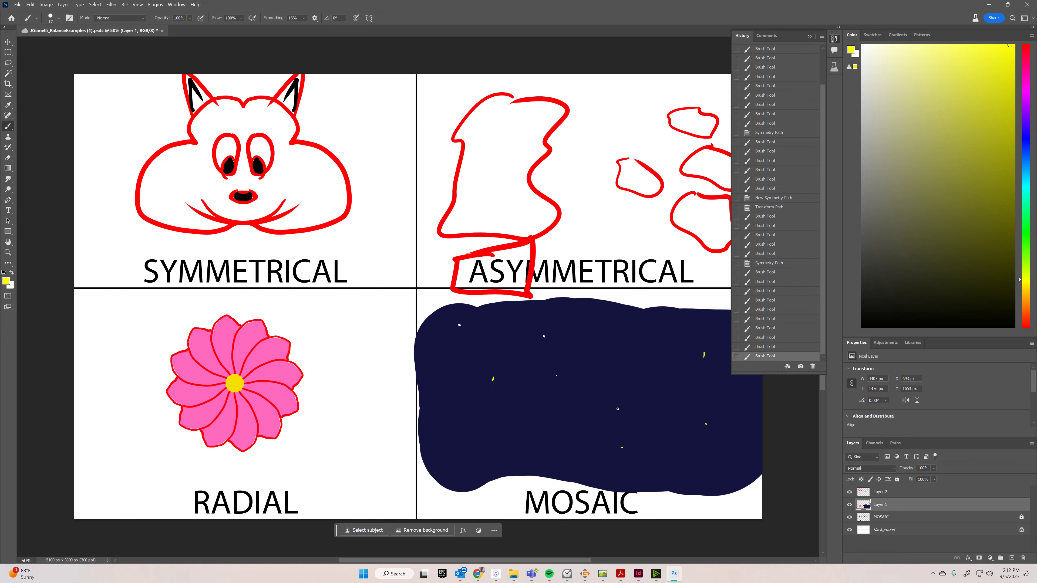
click(619, 361)
click(704, 354)
click(745, 394)
click(664, 333)
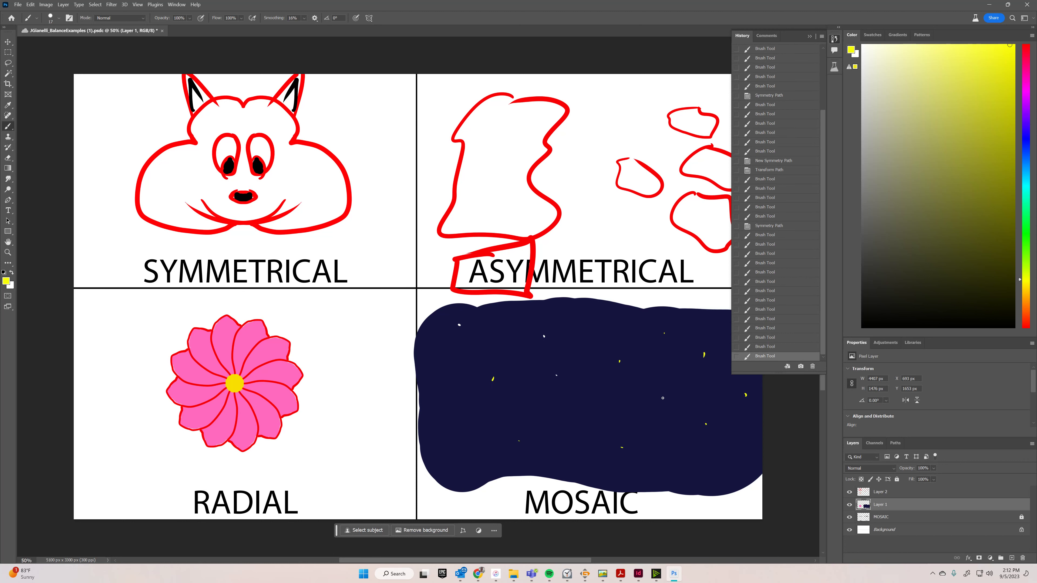
click(613, 335)
click(509, 380)
click(448, 397)
click(450, 441)
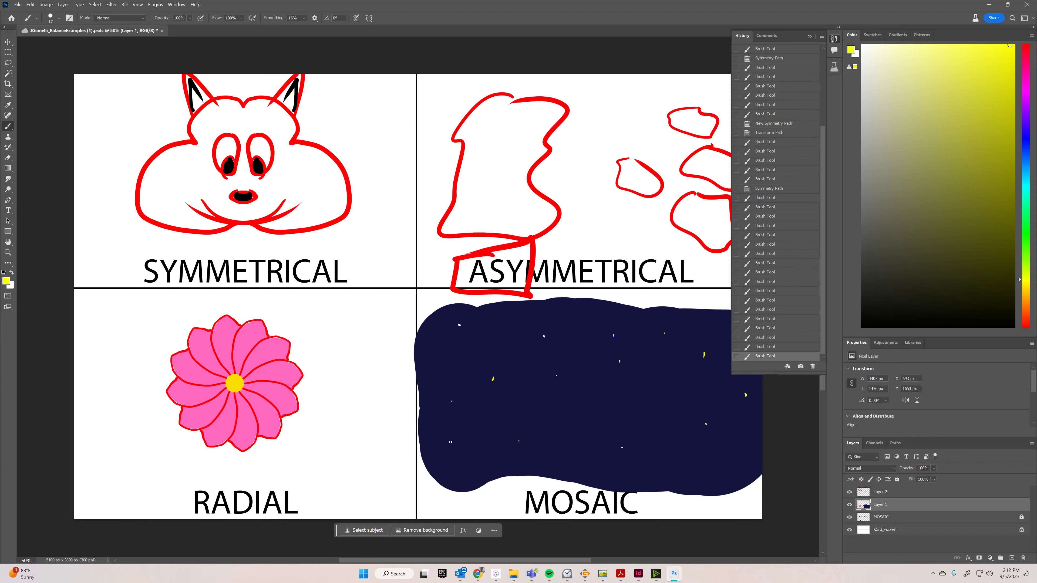
Add a few purple star dots, then pick pale lavender
drag(1023, 198, 1023, 101)
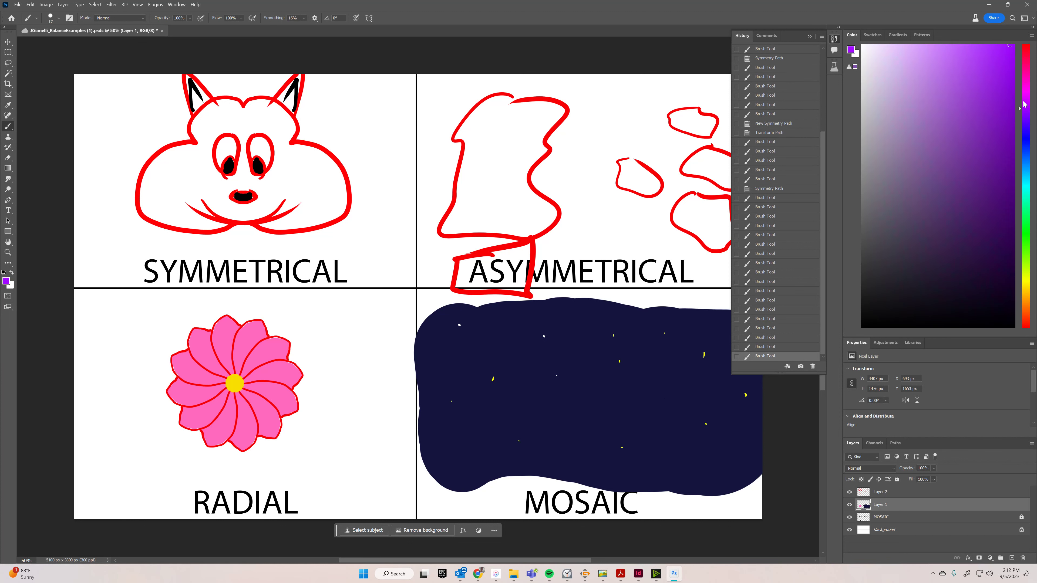
click(666, 361)
click(528, 350)
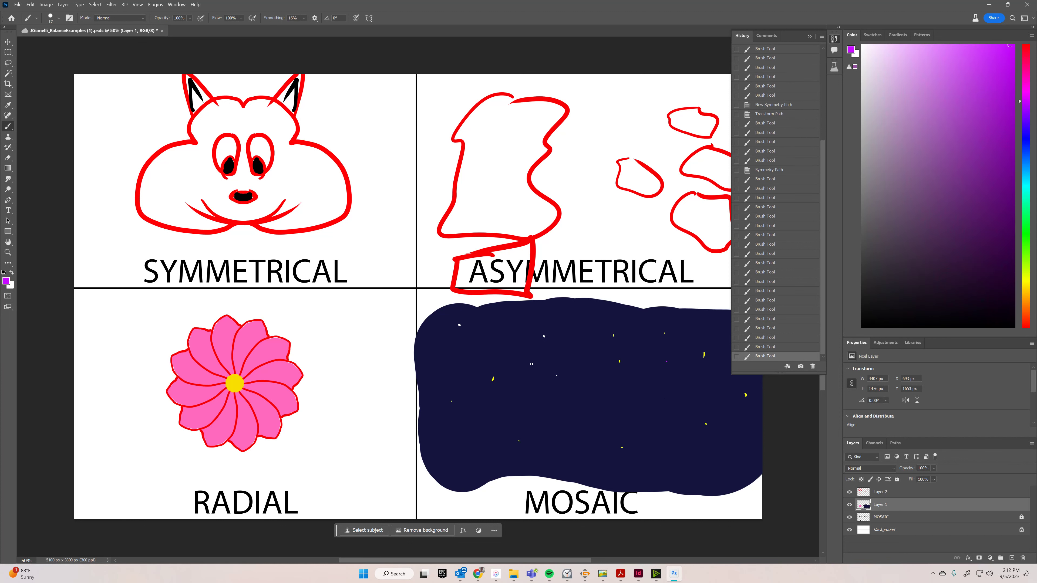
click(908, 96)
click(869, 66)
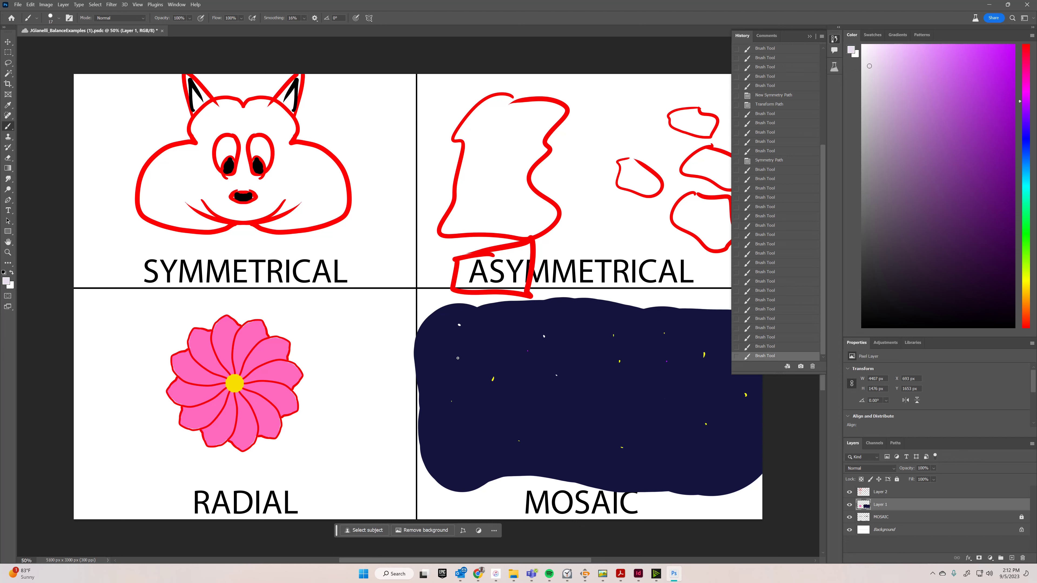
right_click(464, 353)
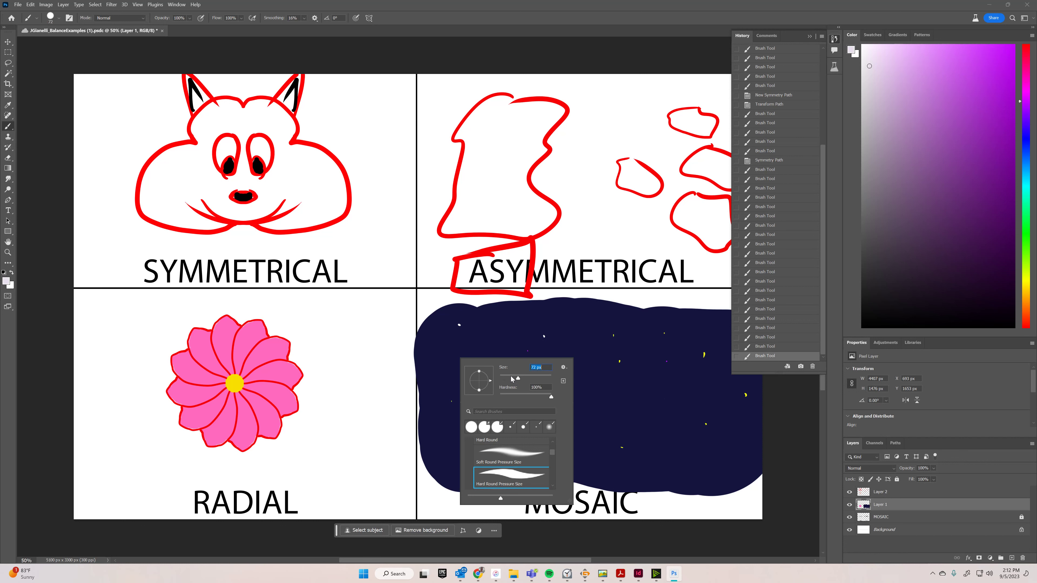
Paint a pale lavender crescent moon on the navy sky
key(Return)
mouse_move(447, 327)
mouse_down()
mouse_move(475, 342)
mouse_move(459, 386)
mouse_up()
mouse_move(450, 327)
mouse_down()
mouse_move(516, 365)
mouse_move(444, 393)
mouse_up()
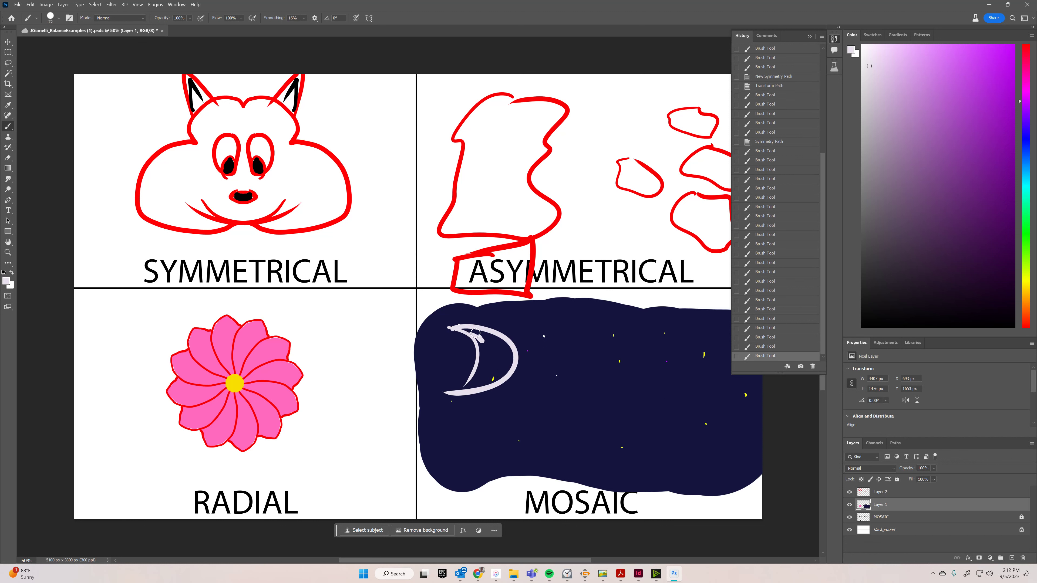
mouse_move(475, 333)
mouse_down()
mouse_move(472, 387)
mouse_move(486, 383)
mouse_move(483, 345)
mouse_move(498, 360)
mouse_up()
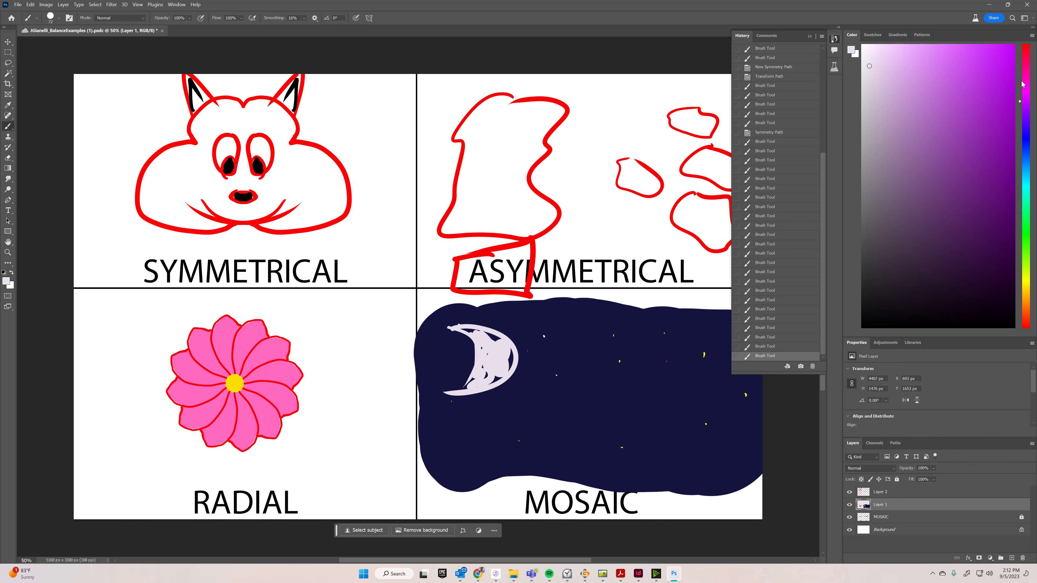
Paint a large orange planet with a 124 px brush
drag(1024, 277, 1022, 300)
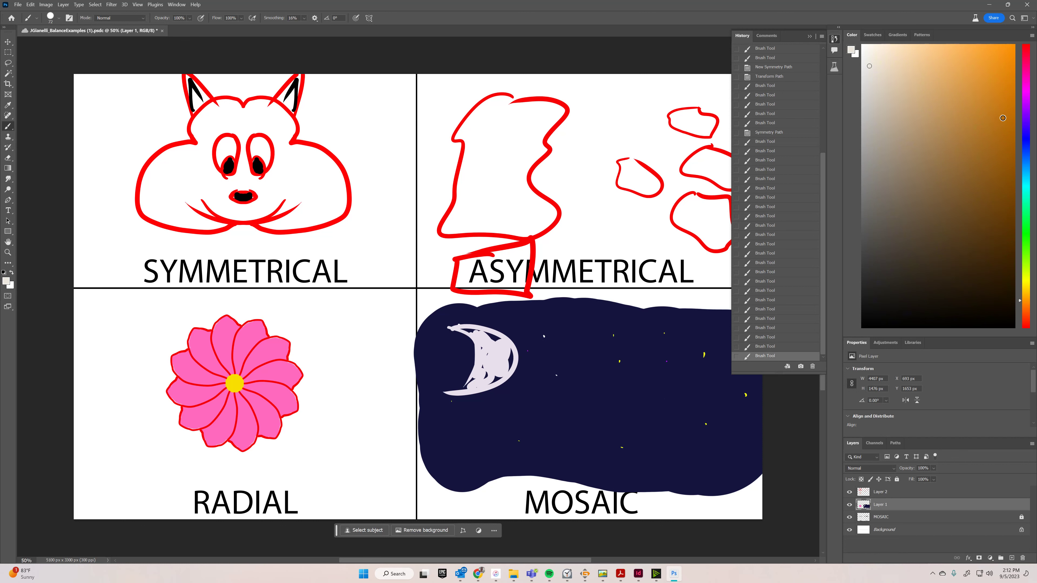
click(1009, 73)
right_click(645, 388)
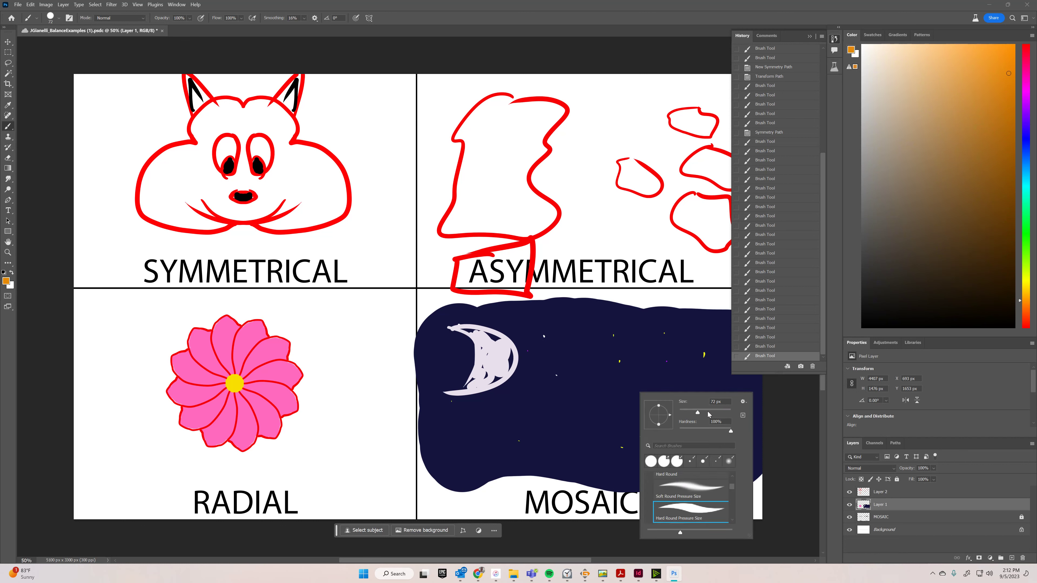
click(708, 413)
mouse_move(660, 382)
mouse_down()
mouse_move(663, 404)
mouse_move(683, 411)
mouse_move(697, 397)
mouse_move(697, 365)
mouse_move(663, 379)
mouse_move(689, 409)
mouse_move(672, 369)
mouse_move(657, 380)
mouse_move(688, 384)
mouse_up()
click(862, 45)
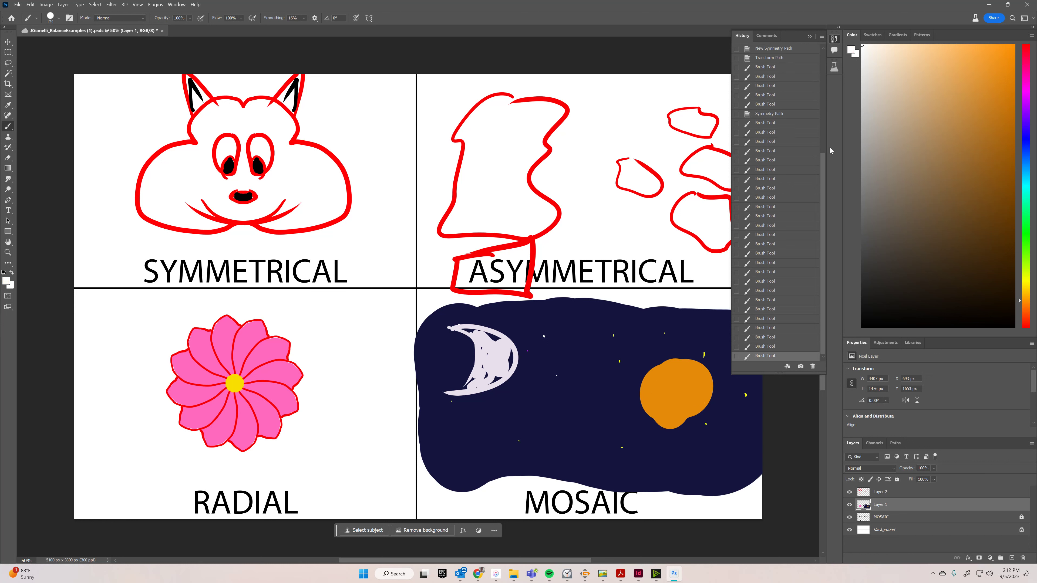
Paint a white shape below the moon and start a cluster of white star dabs
right_click(508, 417)
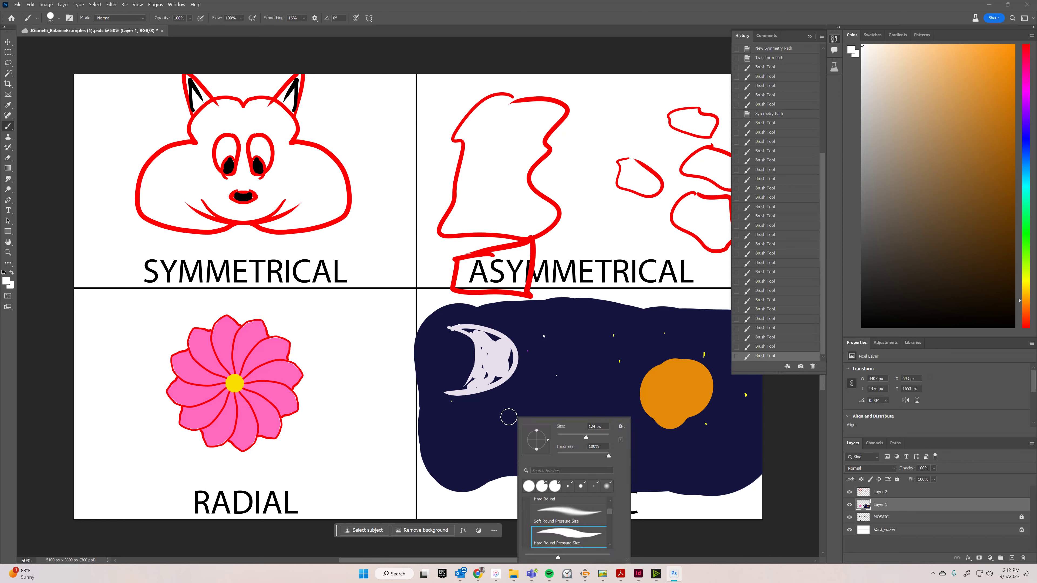
mouse_move(474, 456)
mouse_down()
mouse_move(516, 430)
mouse_move(504, 451)
mouse_move(469, 467)
mouse_move(524, 427)
mouse_move(516, 447)
mouse_move(468, 468)
mouse_move(530, 429)
mouse_move(489, 469)
mouse_move(474, 473)
mouse_move(480, 458)
mouse_move(475, 466)
mouse_move(457, 453)
mouse_move(480, 488)
mouse_up()
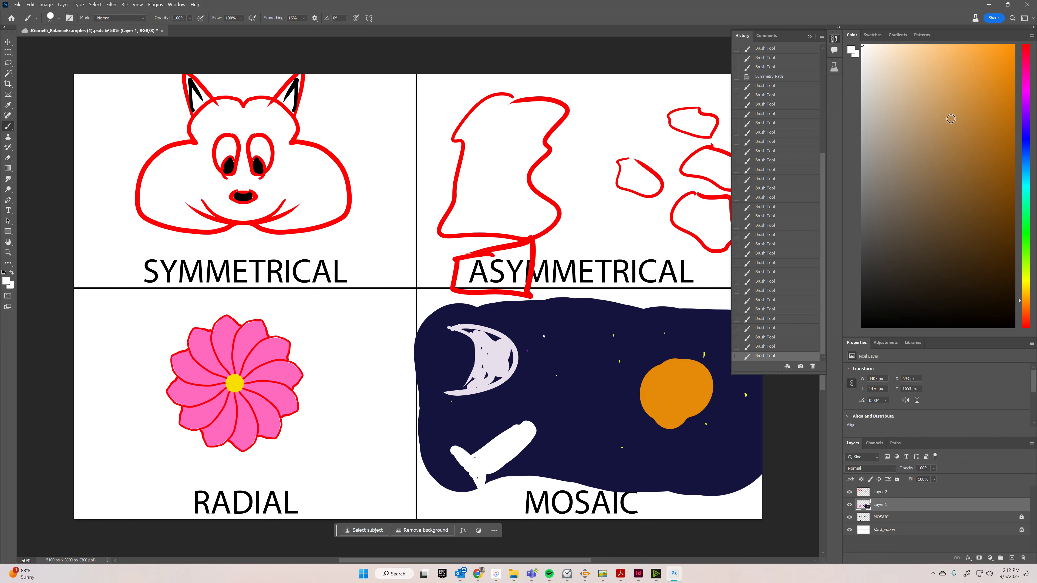
click(580, 361)
click(586, 369)
click(575, 367)
click(580, 375)
click(572, 378)
click(593, 359)
click(593, 366)
Grow the white star cluster and add a few scattered white stars elsewhere in the sky
click(592, 349)
click(579, 354)
click(564, 391)
click(580, 387)
click(588, 383)
click(600, 373)
click(604, 368)
click(599, 364)
click(746, 454)
click(621, 419)
click(620, 414)
click(711, 326)
Brush seven thin white streaks across the sky, switch to orange, and hide Layer 1
drag(684, 455, 690, 487)
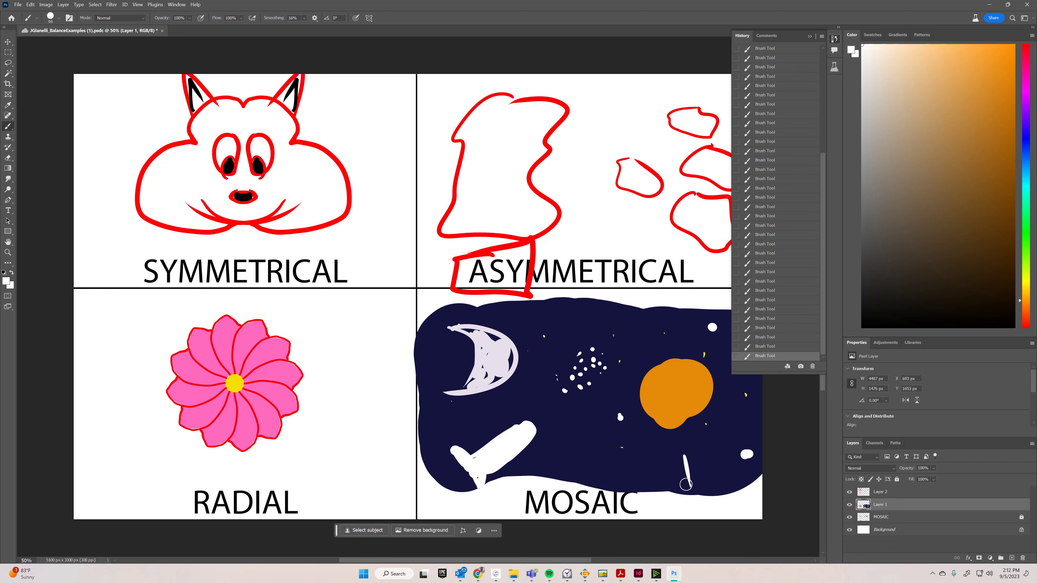
mouse_move(597, 458)
mouse_down()
mouse_move(600, 447)
mouse_move(580, 434)
mouse_up()
drag(494, 417, 465, 422)
drag(463, 367, 449, 373)
mouse_move(517, 326)
mouse_down()
mouse_move(573, 345)
mouse_move(557, 311)
mouse_move(614, 332)
mouse_up()
drag(662, 317, 664, 347)
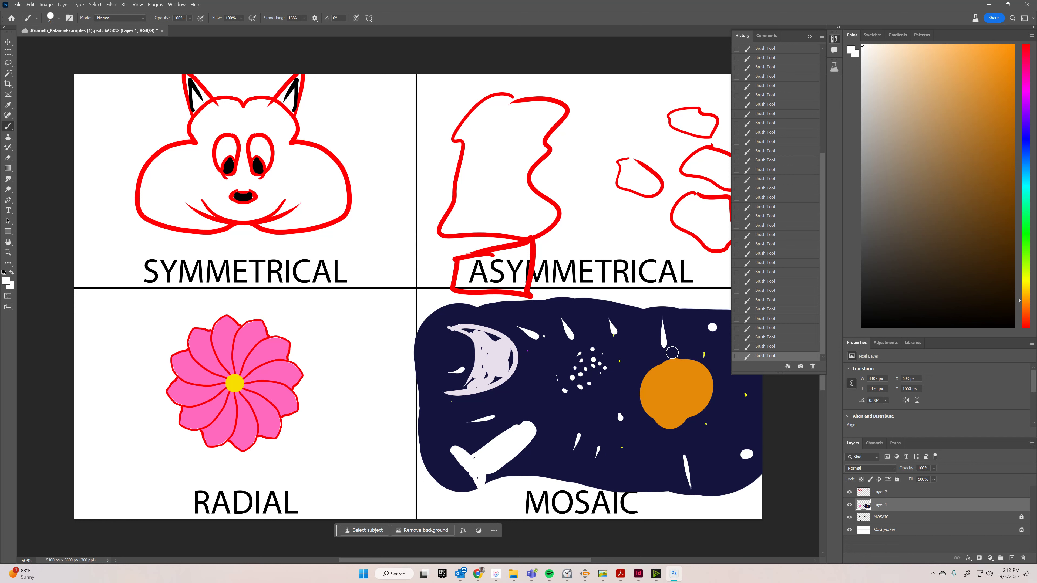
mouse_move(747, 392)
mouse_down()
mouse_move(787, 389)
mouse_move(792, 421)
mouse_up()
click(1014, 85)
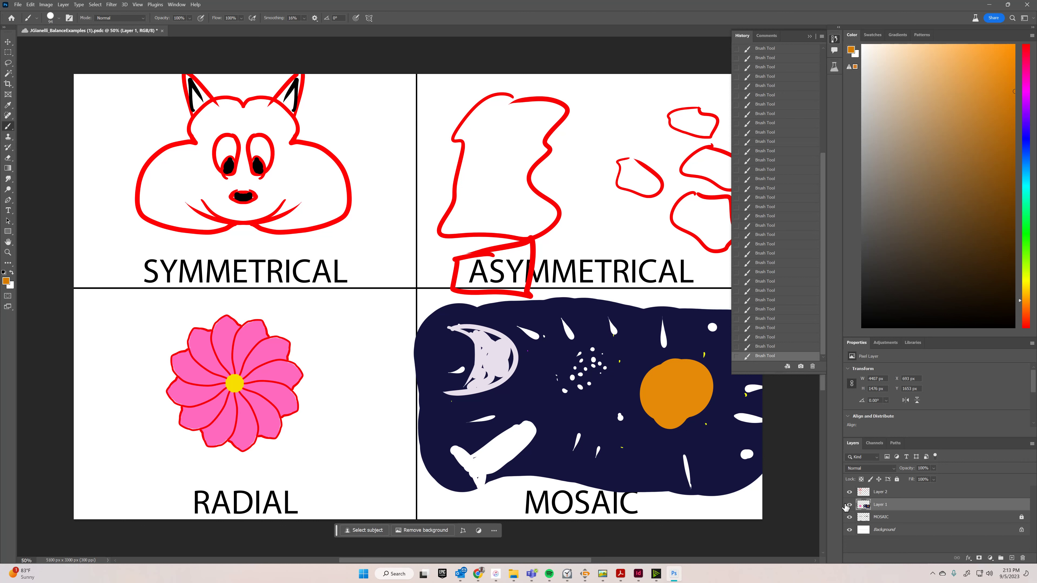
click(849, 504)
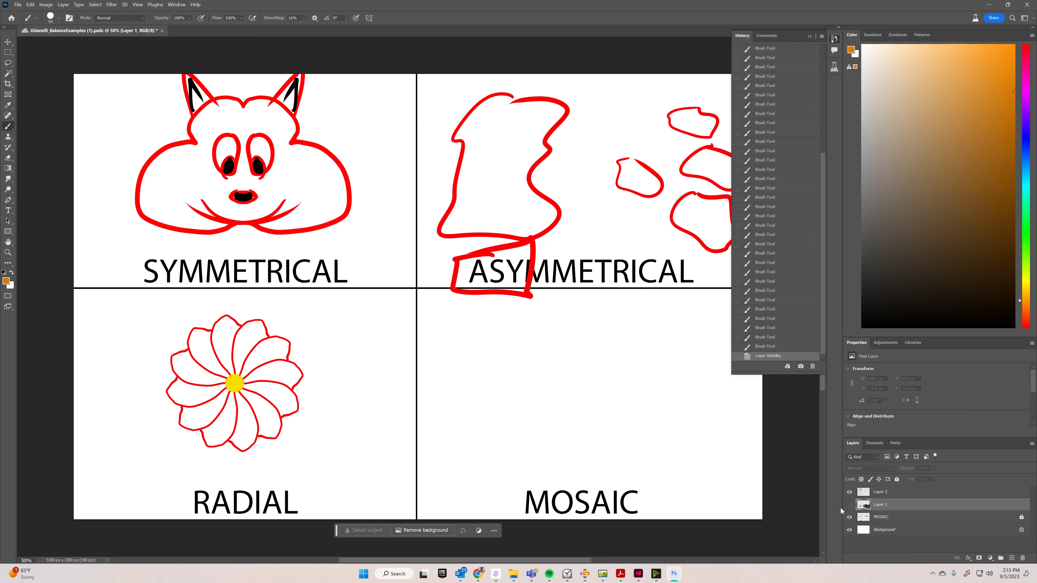
Make Layer 2 active and switch the brush to the Classic Cartoonist preset
right_click(555, 391)
click(876, 493)
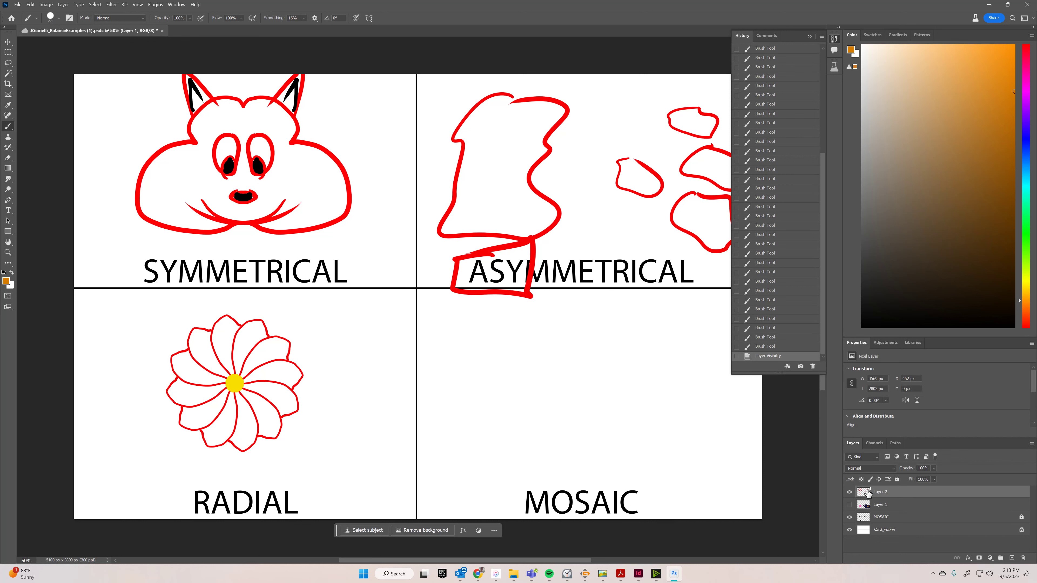
right_click(652, 421)
scroll(742, 527, down, 4)
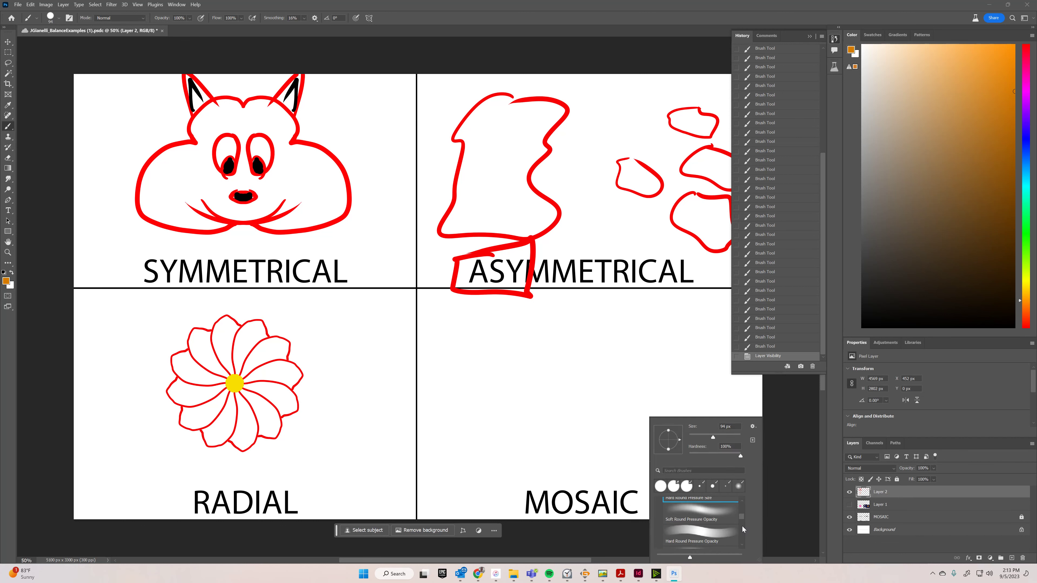
scroll(743, 537, down, 2)
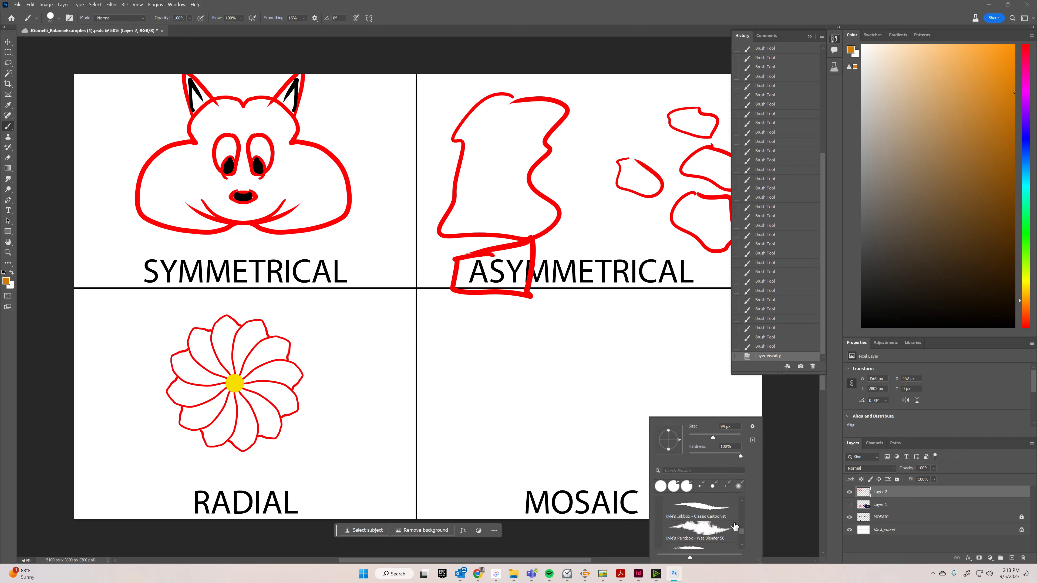
click(713, 538)
click(705, 506)
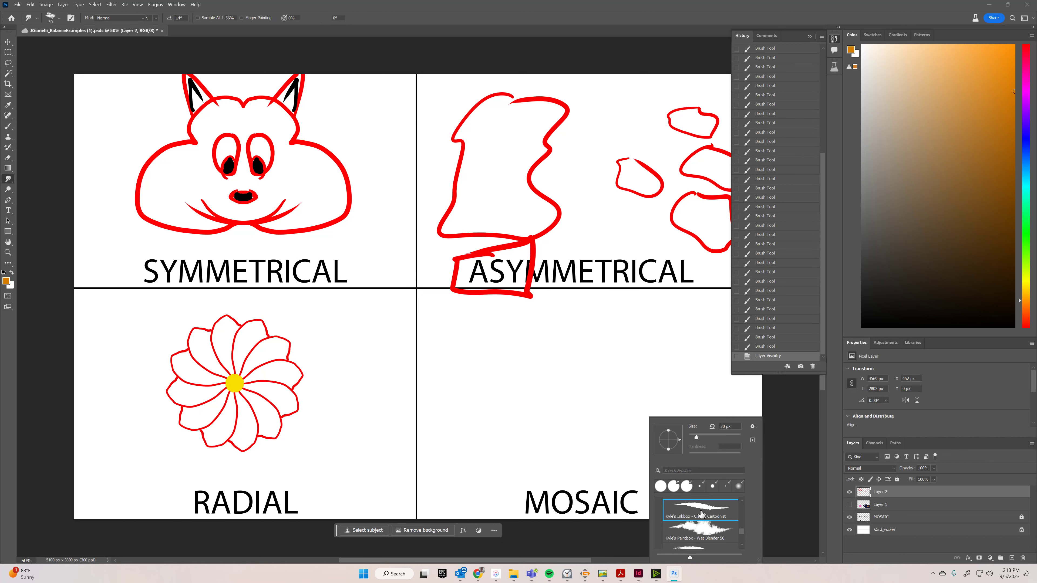
Scatter orange leaf-shaped dabs across the MOSAIC panel
drag(728, 438, 731, 437)
click(594, 356)
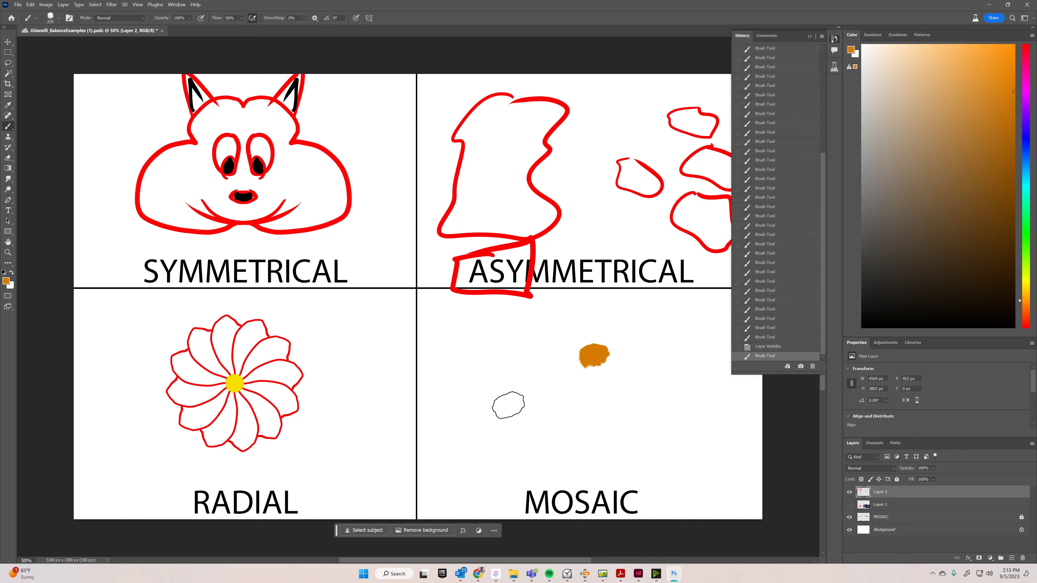
click(496, 403)
click(512, 353)
click(530, 326)
drag(552, 386, 554, 402)
click(595, 417)
drag(669, 406, 687, 414)
click(672, 320)
click(691, 344)
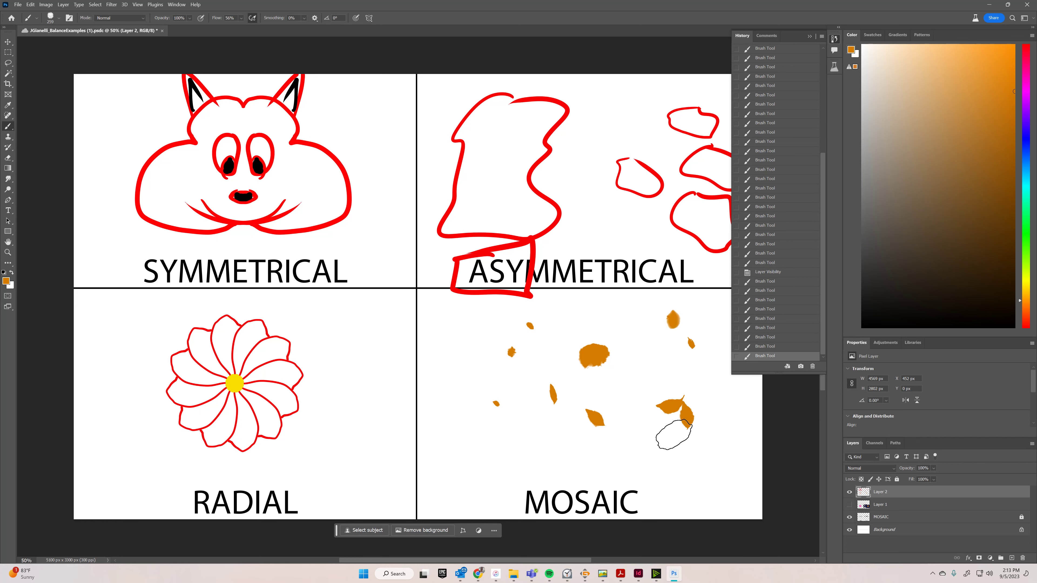
click(687, 469)
click(522, 453)
click(486, 450)
click(465, 369)
Fill the remaining gaps in MOSAIC with more orange dabs
click(456, 343)
click(588, 383)
click(633, 377)
click(648, 347)
click(624, 321)
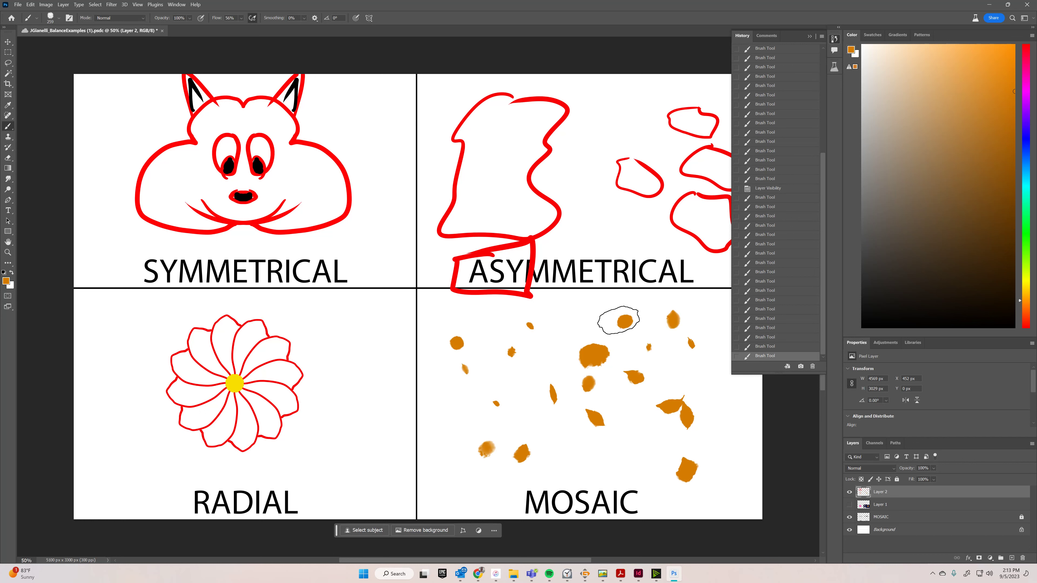
click(716, 400)
click(728, 407)
Switch to blue and add two blue dabs among the orange ones
click(1025, 139)
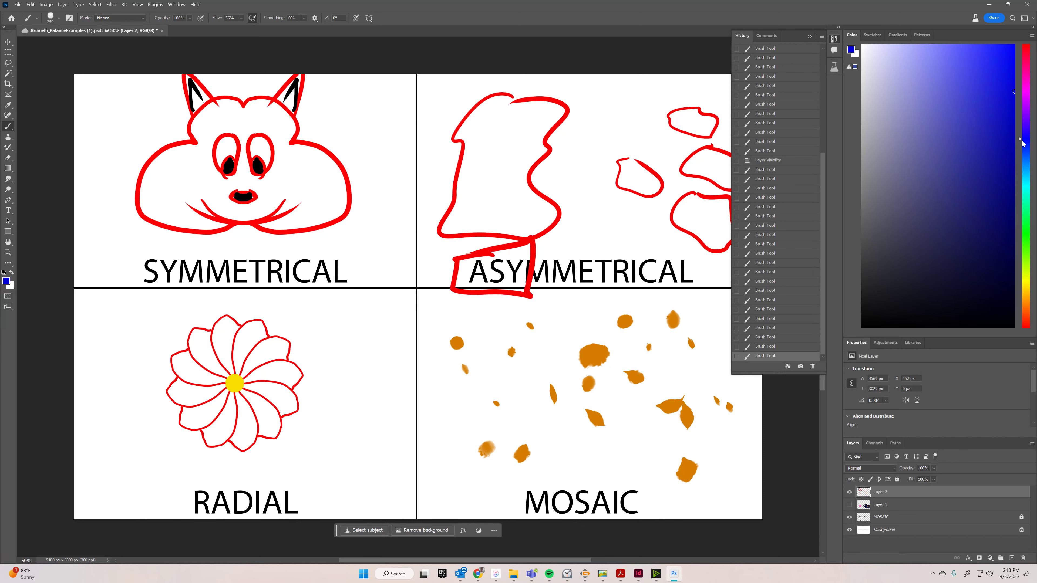
click(581, 317)
click(539, 371)
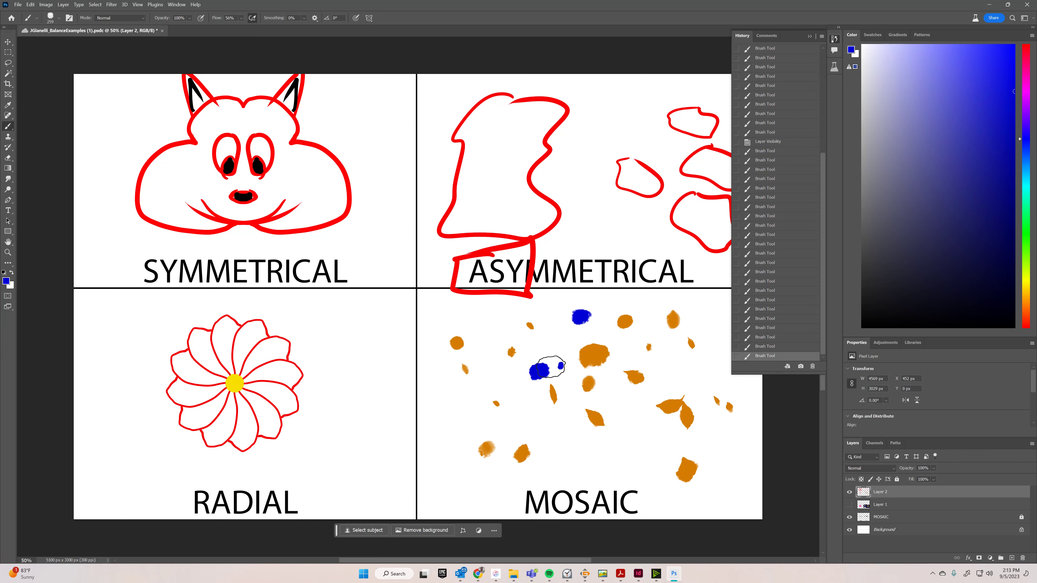